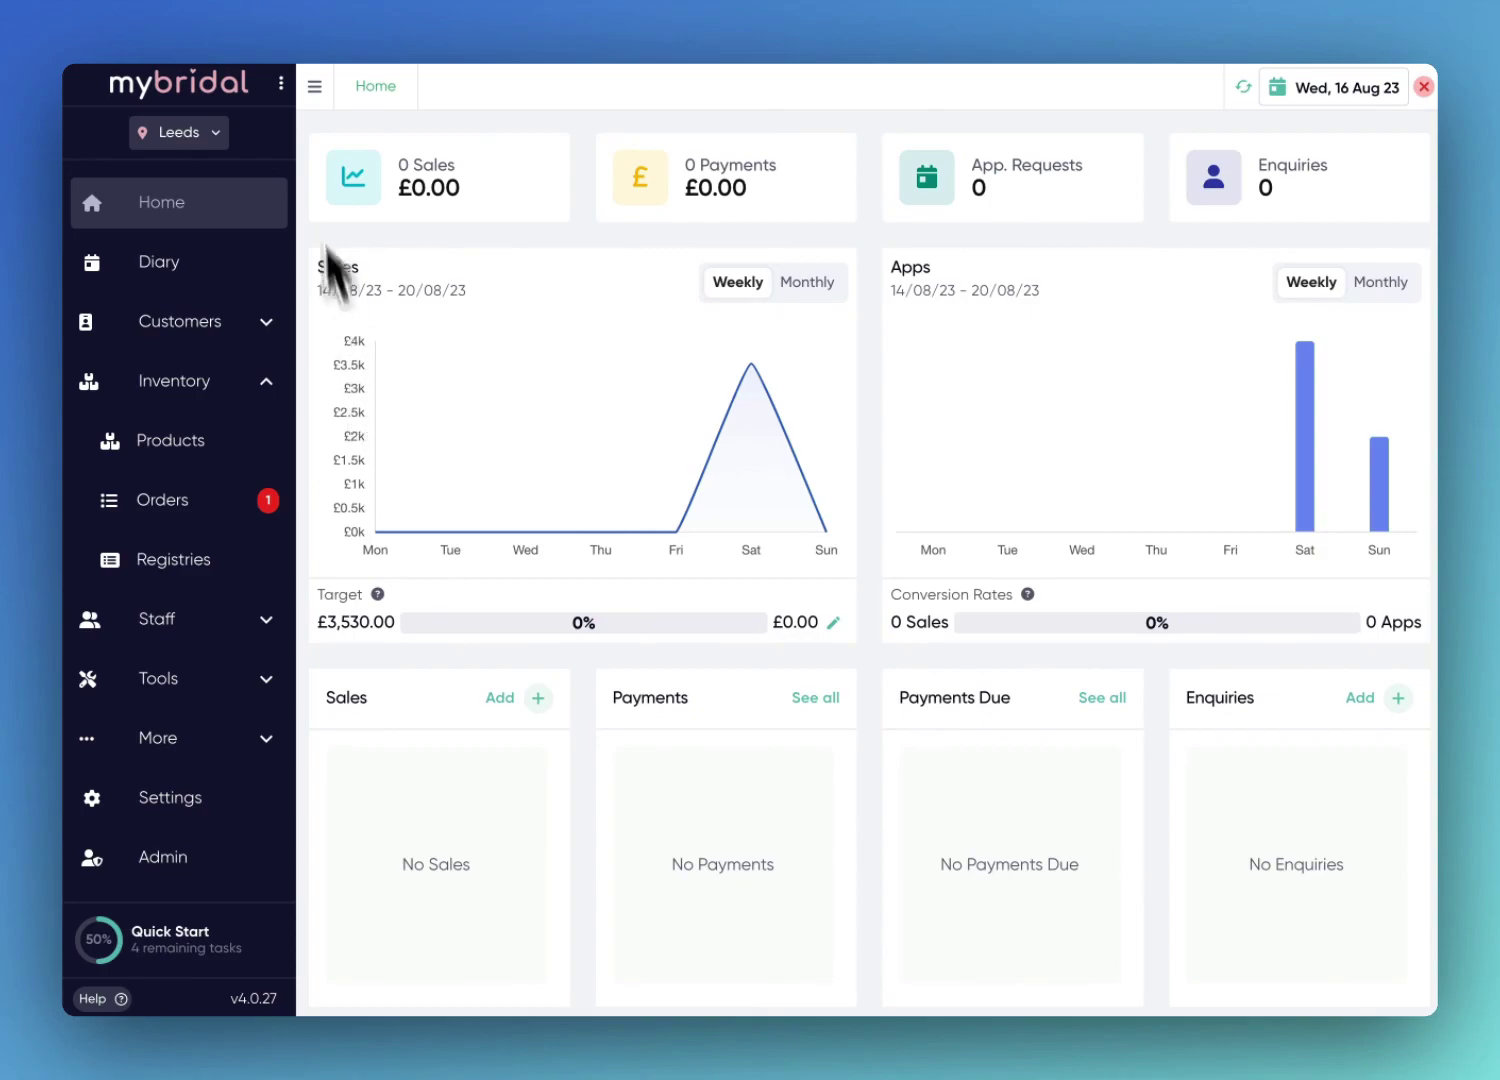
Step: Open the live booking system's settings from the account settings
{"action": "left_click", "coordinate": [281, 86]}
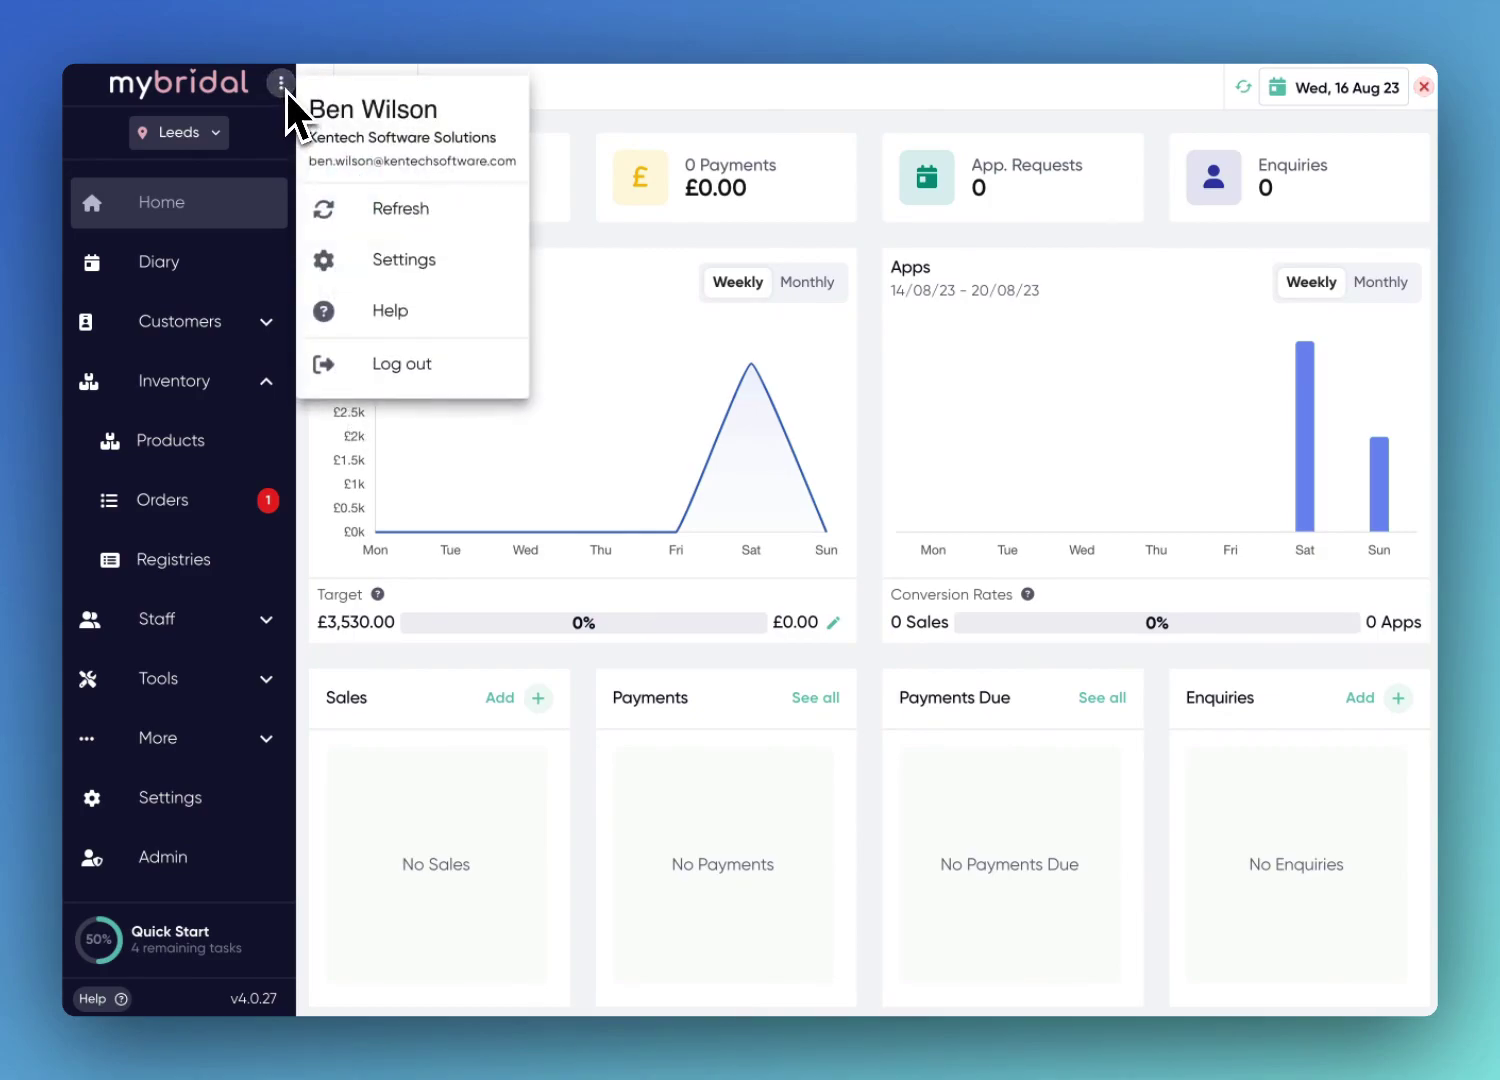
{"action": "left_click", "coordinate": [366, 266]}
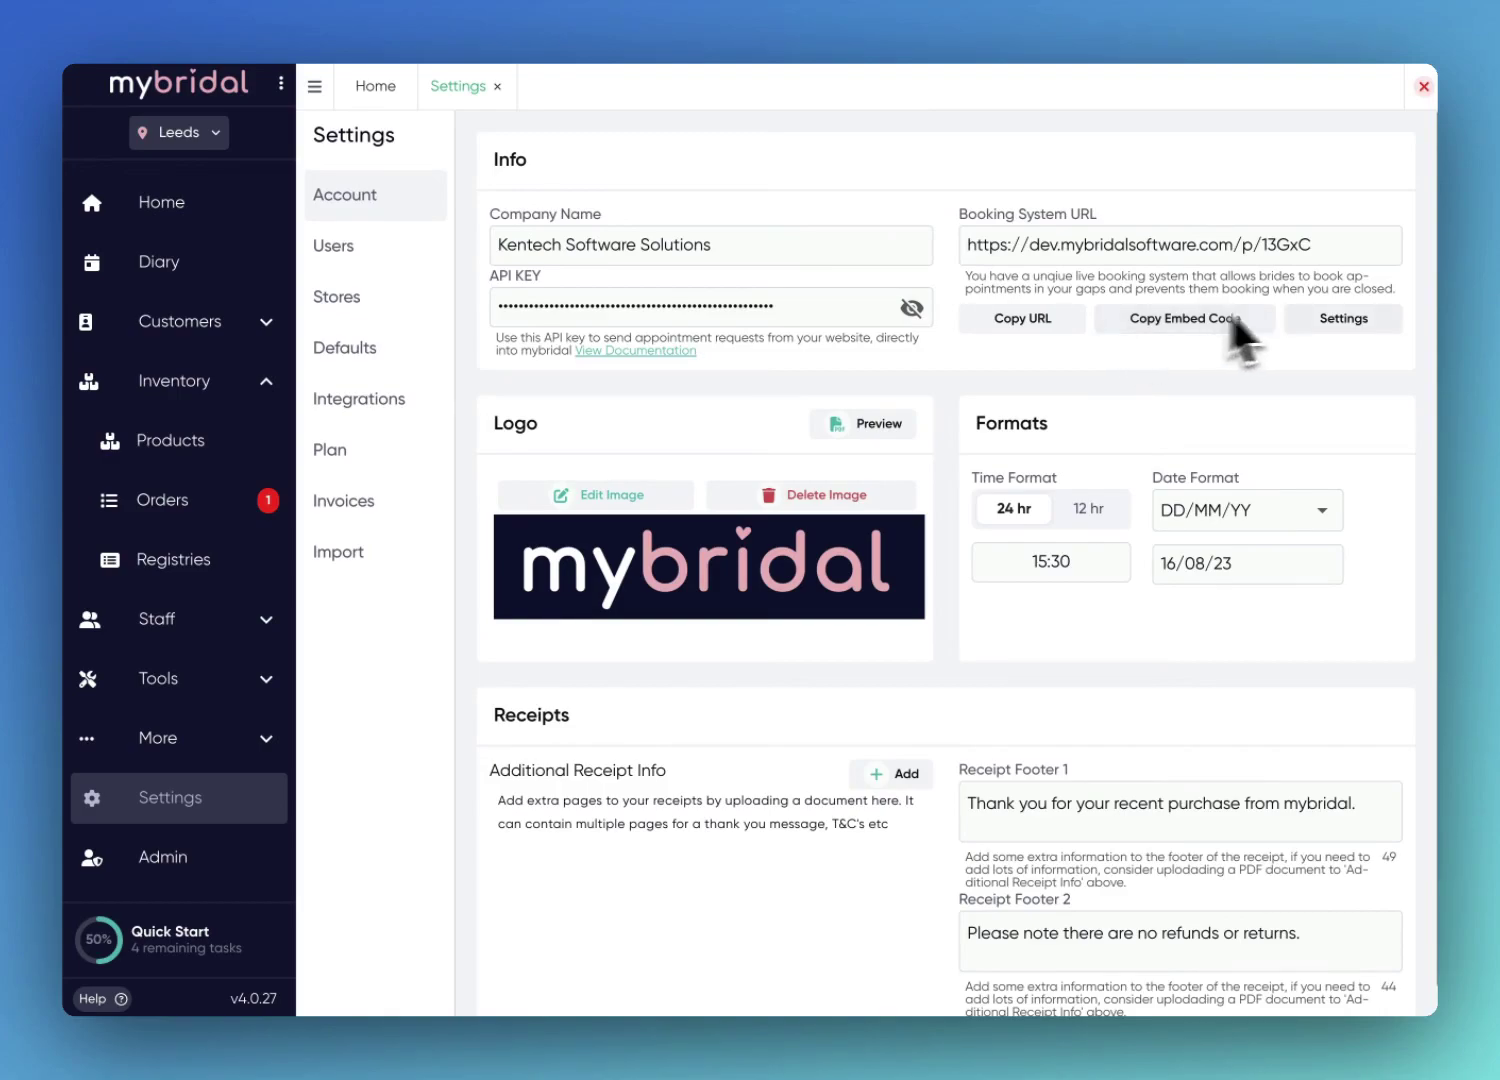
{"action": "left_click", "coordinate": [1390, 324]}
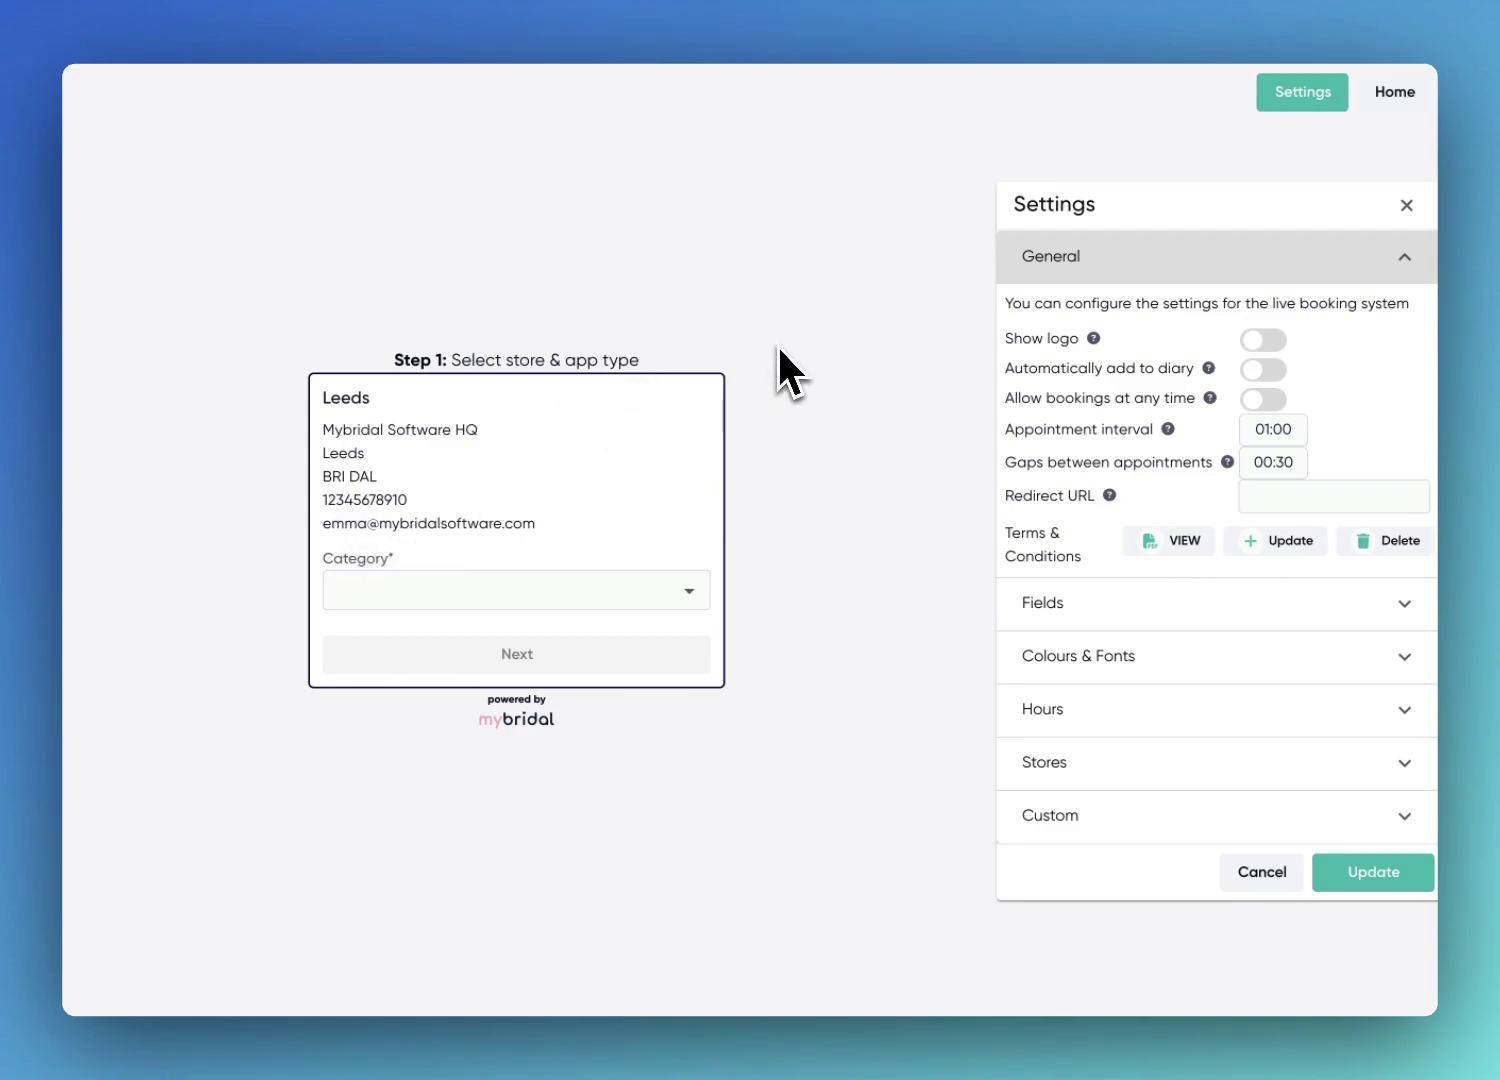
Step: Try showing the logo and automatically adding bookings to the diary, switching each option back off
{"action": "mouse_move", "coordinate": [1100, 348]}
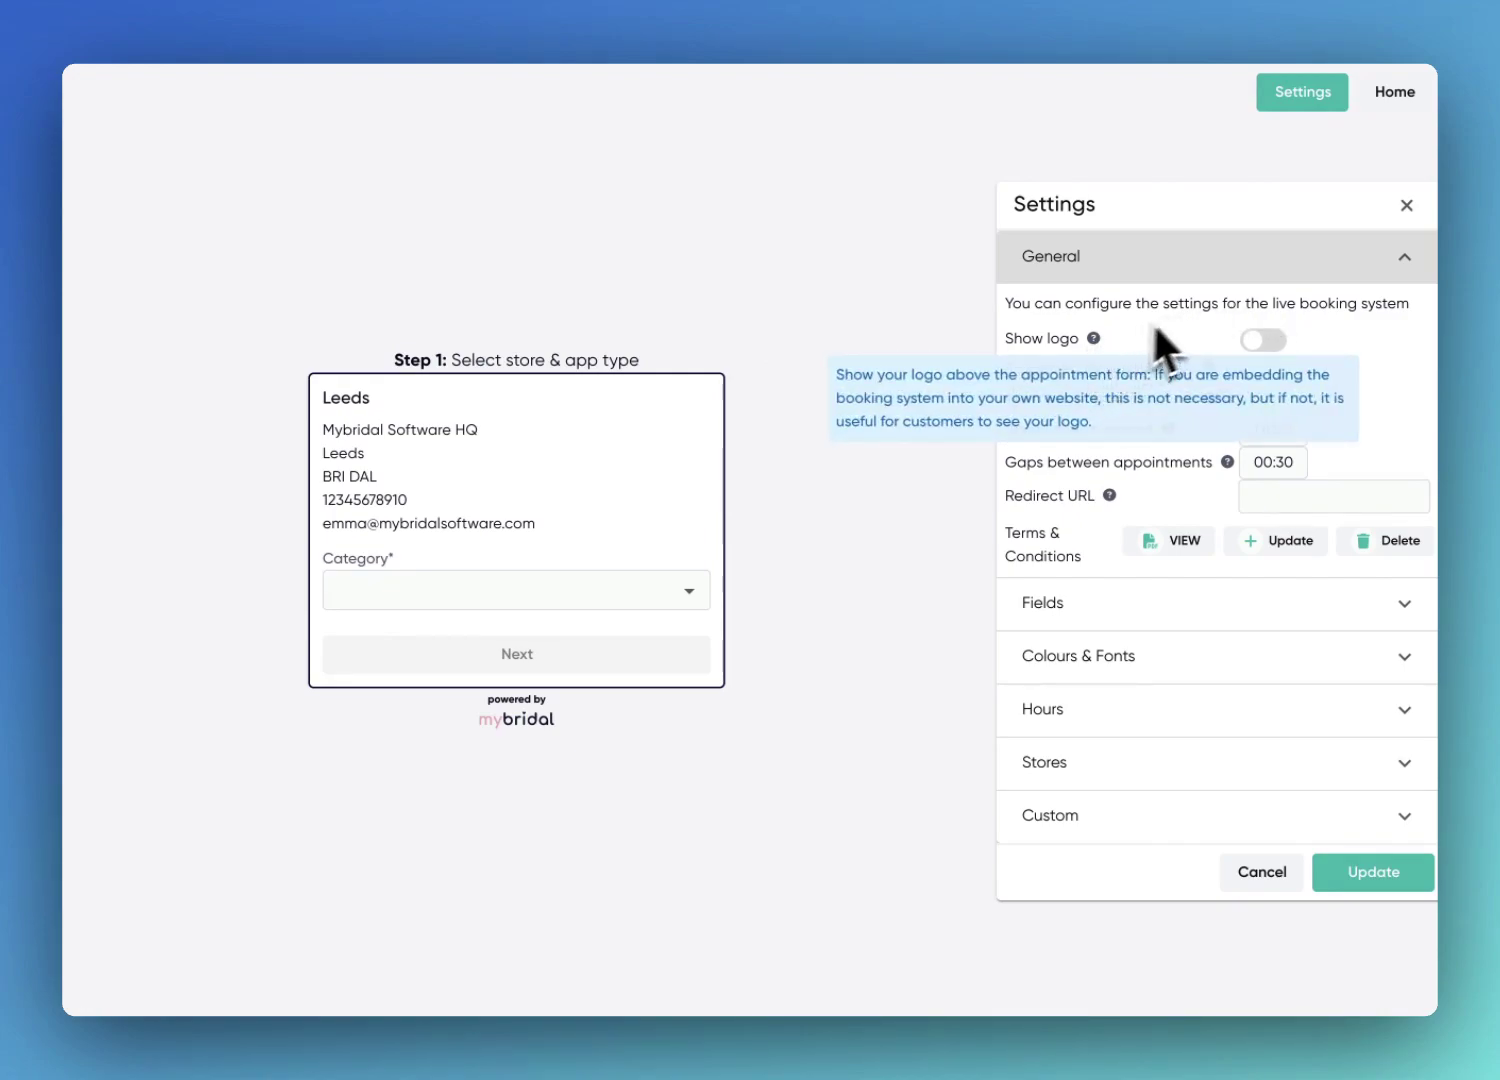
{"action": "left_click", "coordinate": [1257, 341]}
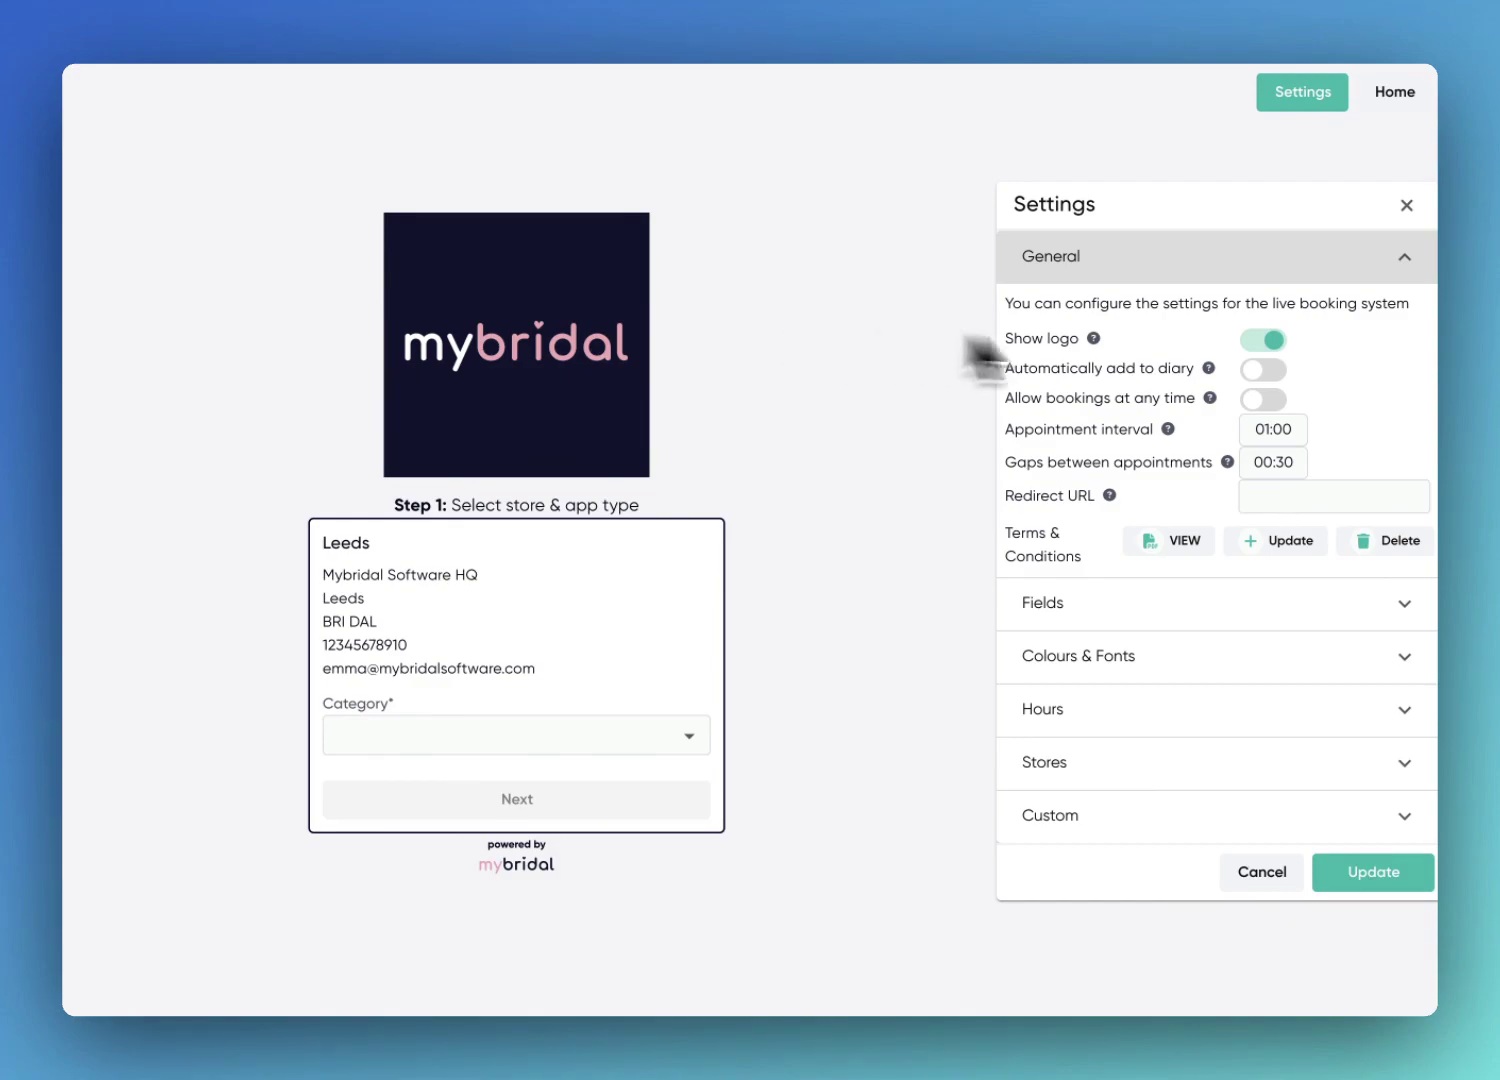
{"action": "left_click", "coordinate": [1271, 341]}
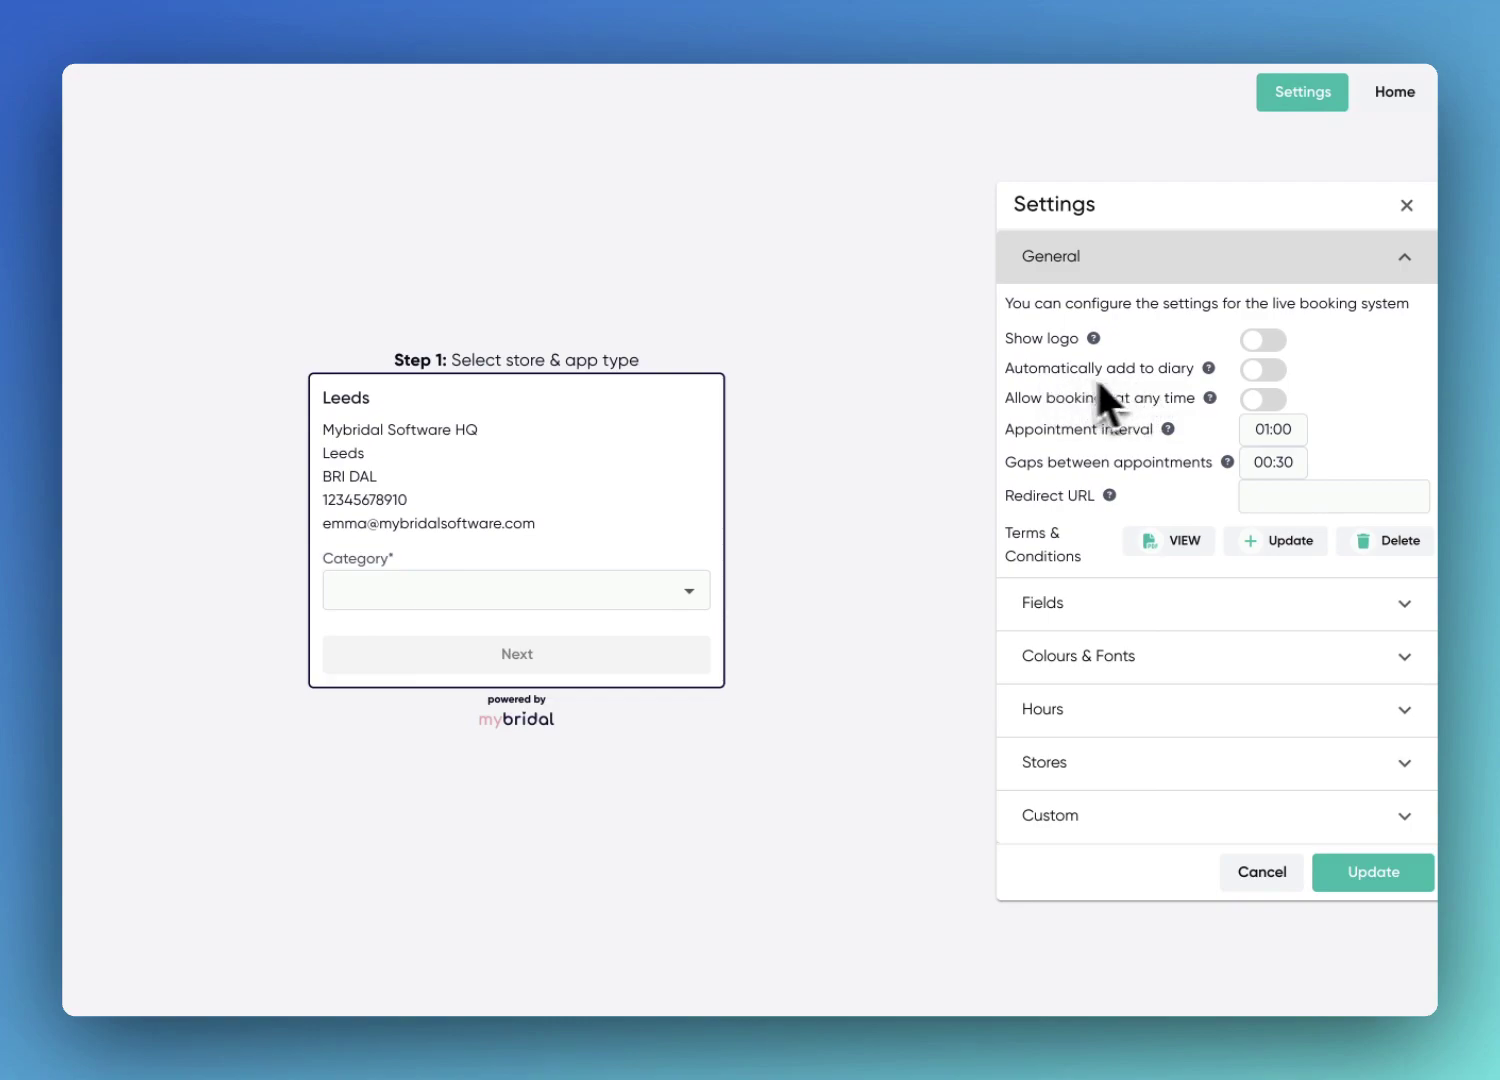
{"action": "left_click", "coordinate": [1263, 370]}
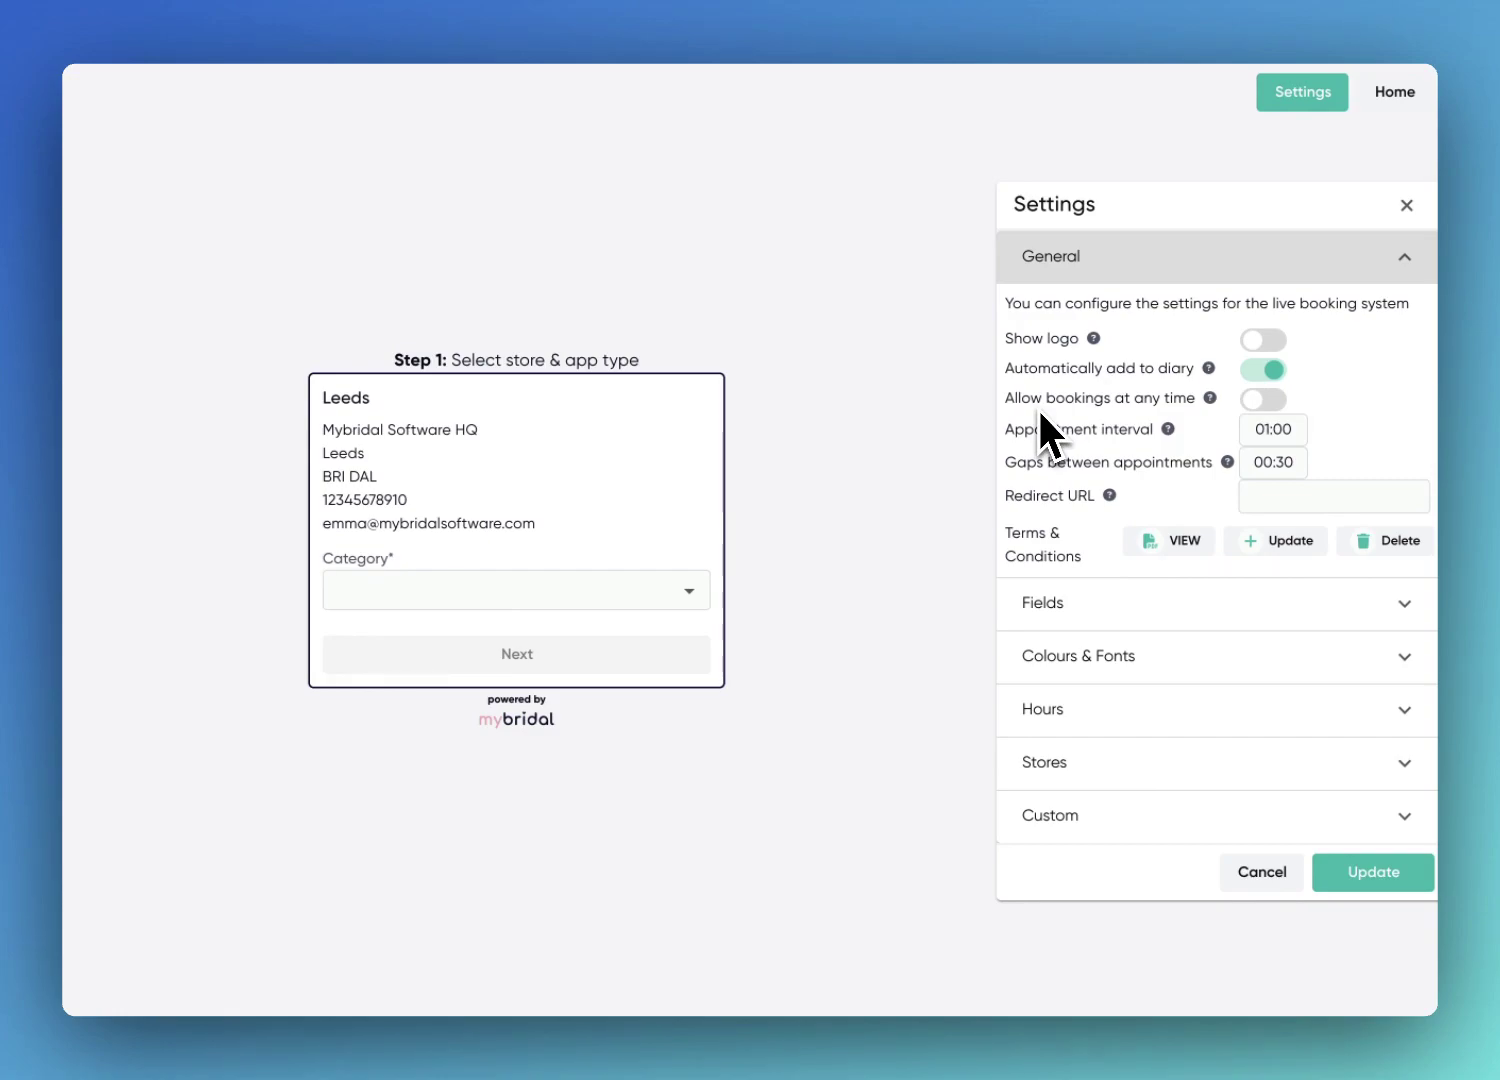
{"action": "left_click", "coordinate": [1275, 371]}
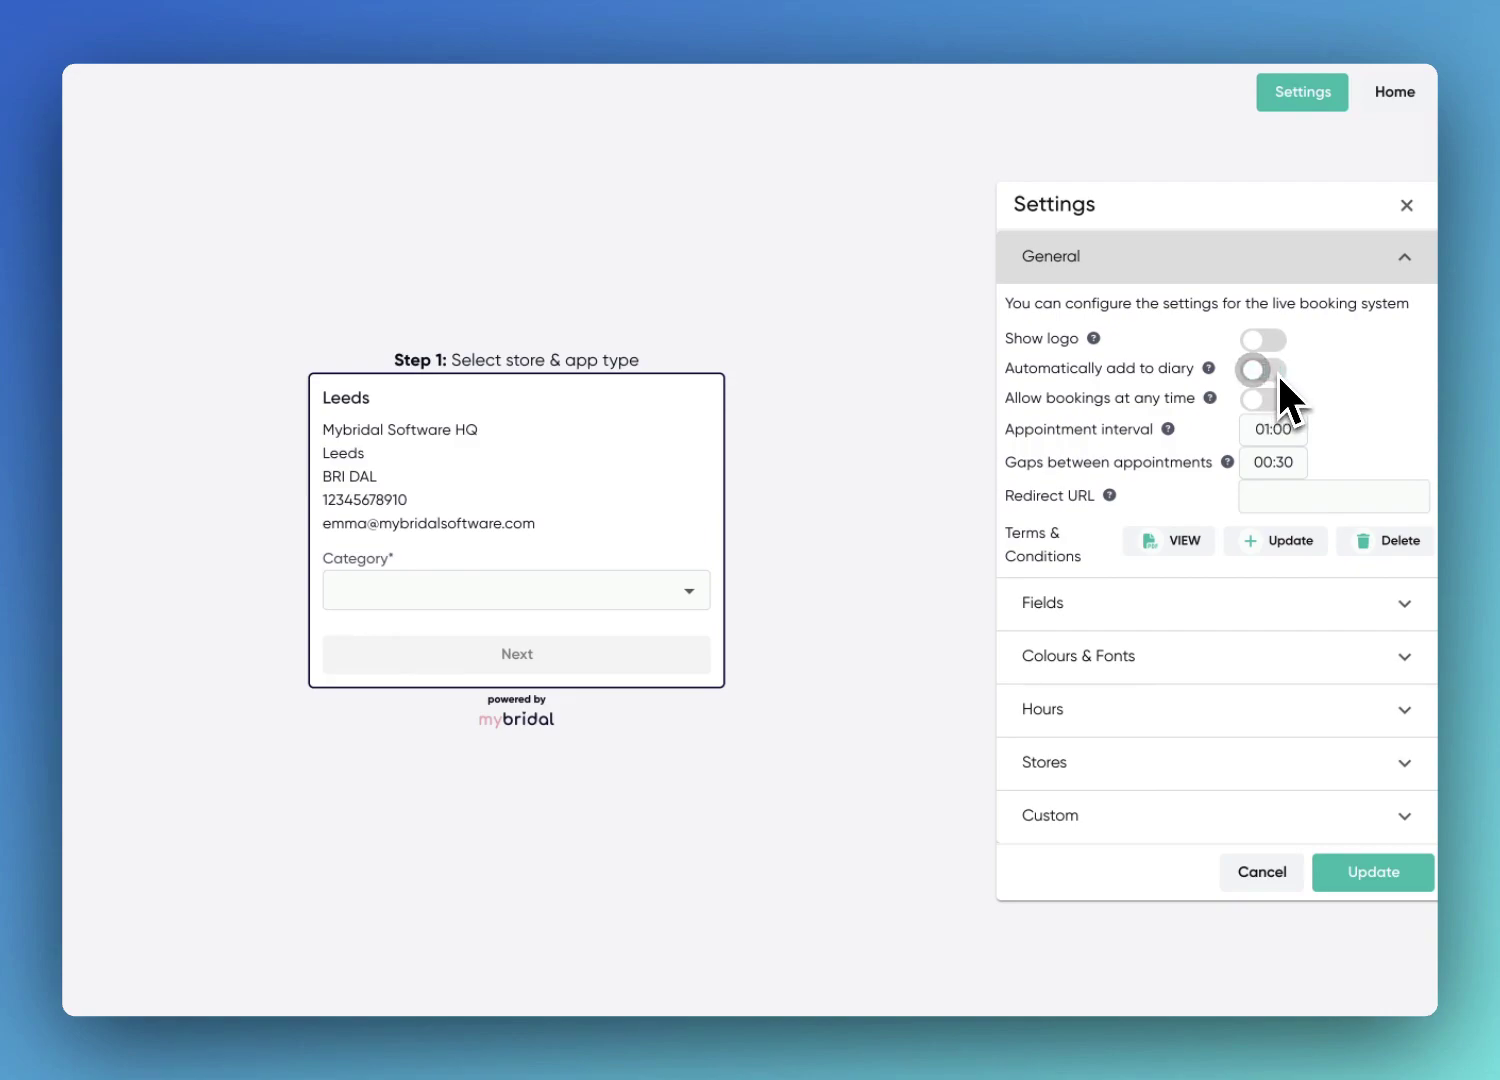
Step: Allow bookings at any time and review the booking form's field settings
{"action": "left_click", "coordinate": [1262, 400]}
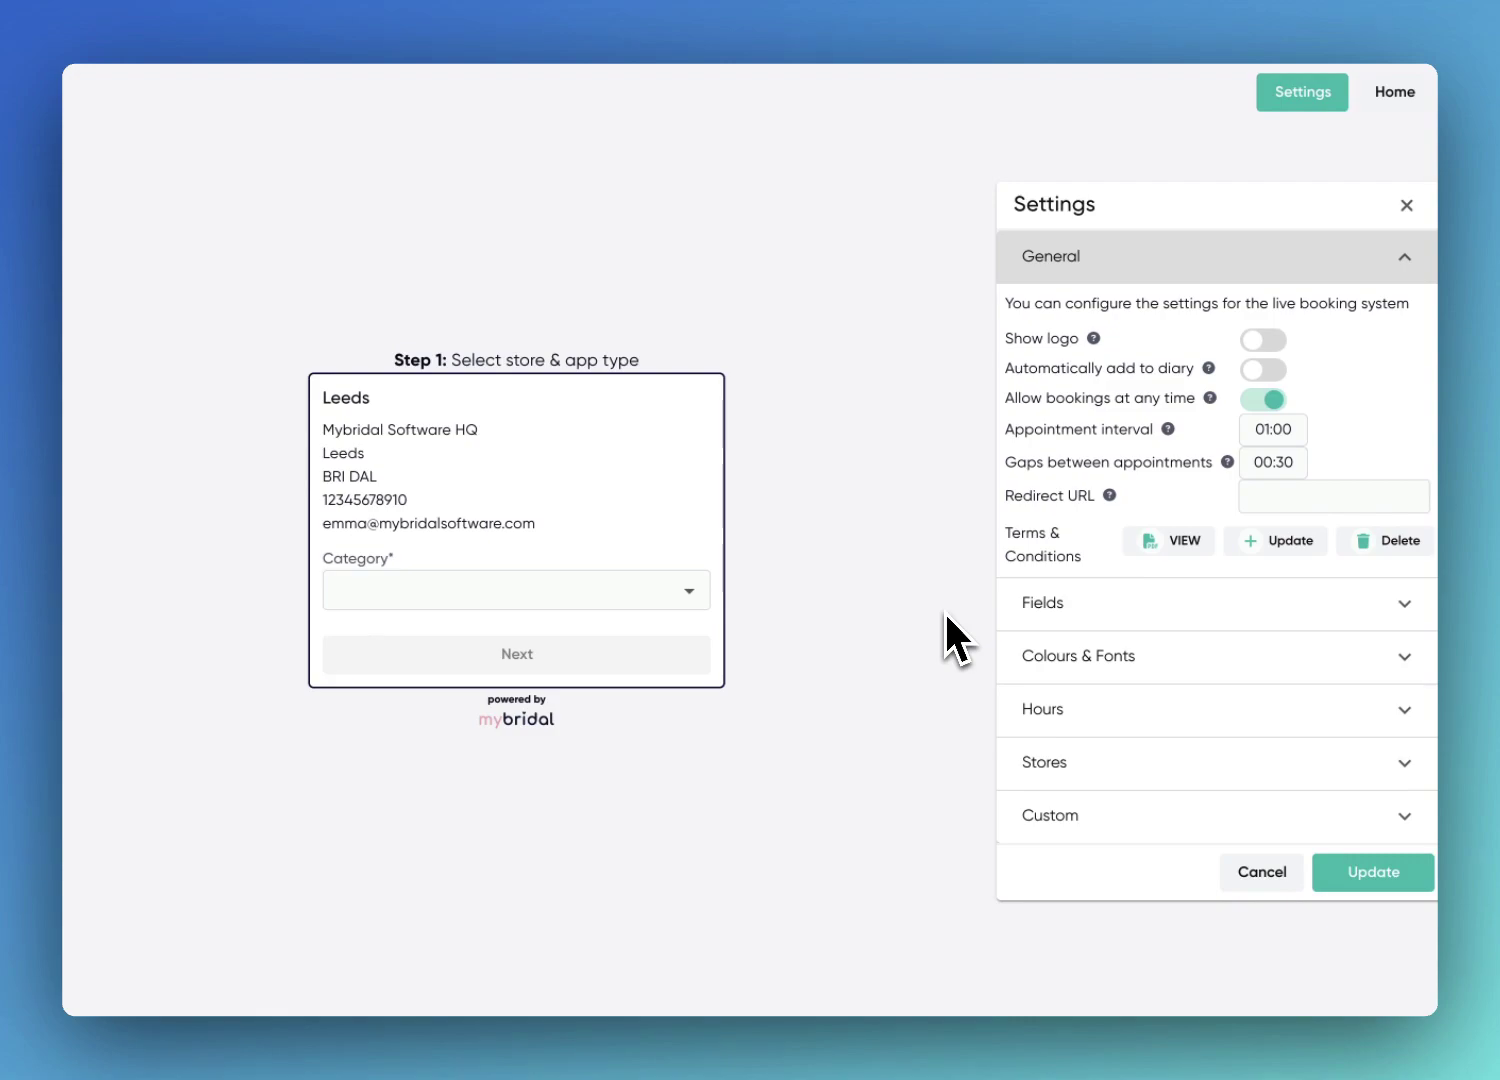
{"action": "left_click", "coordinate": [1072, 604]}
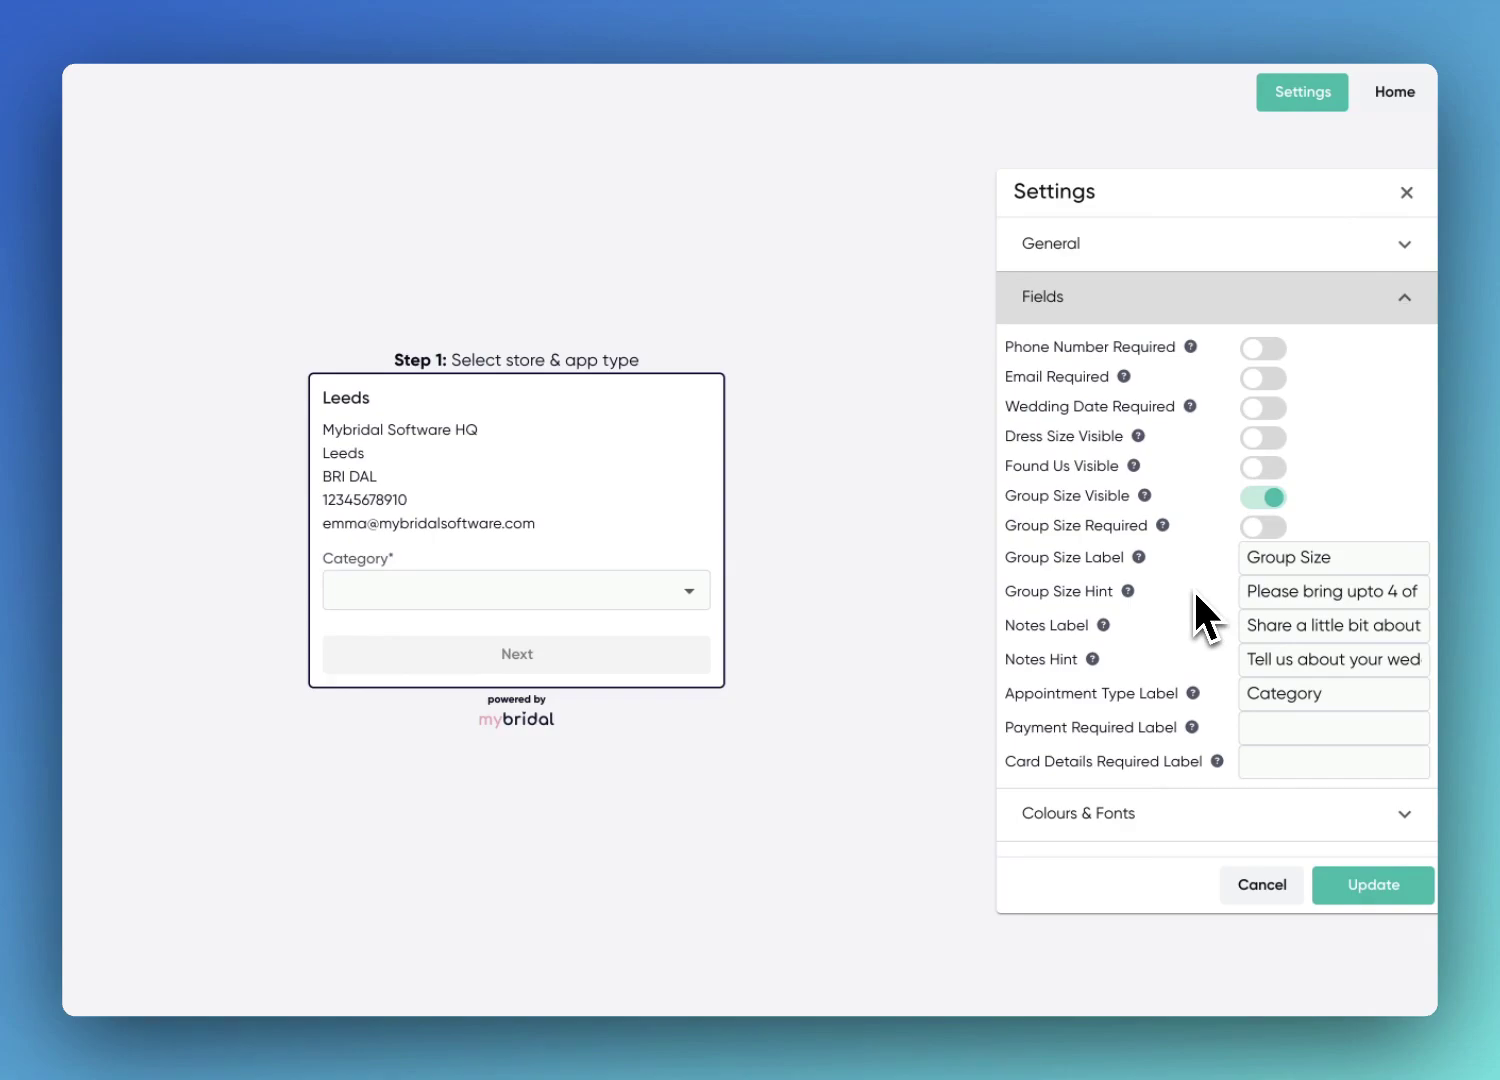
{"action": "left_click", "coordinate": [1405, 300]}
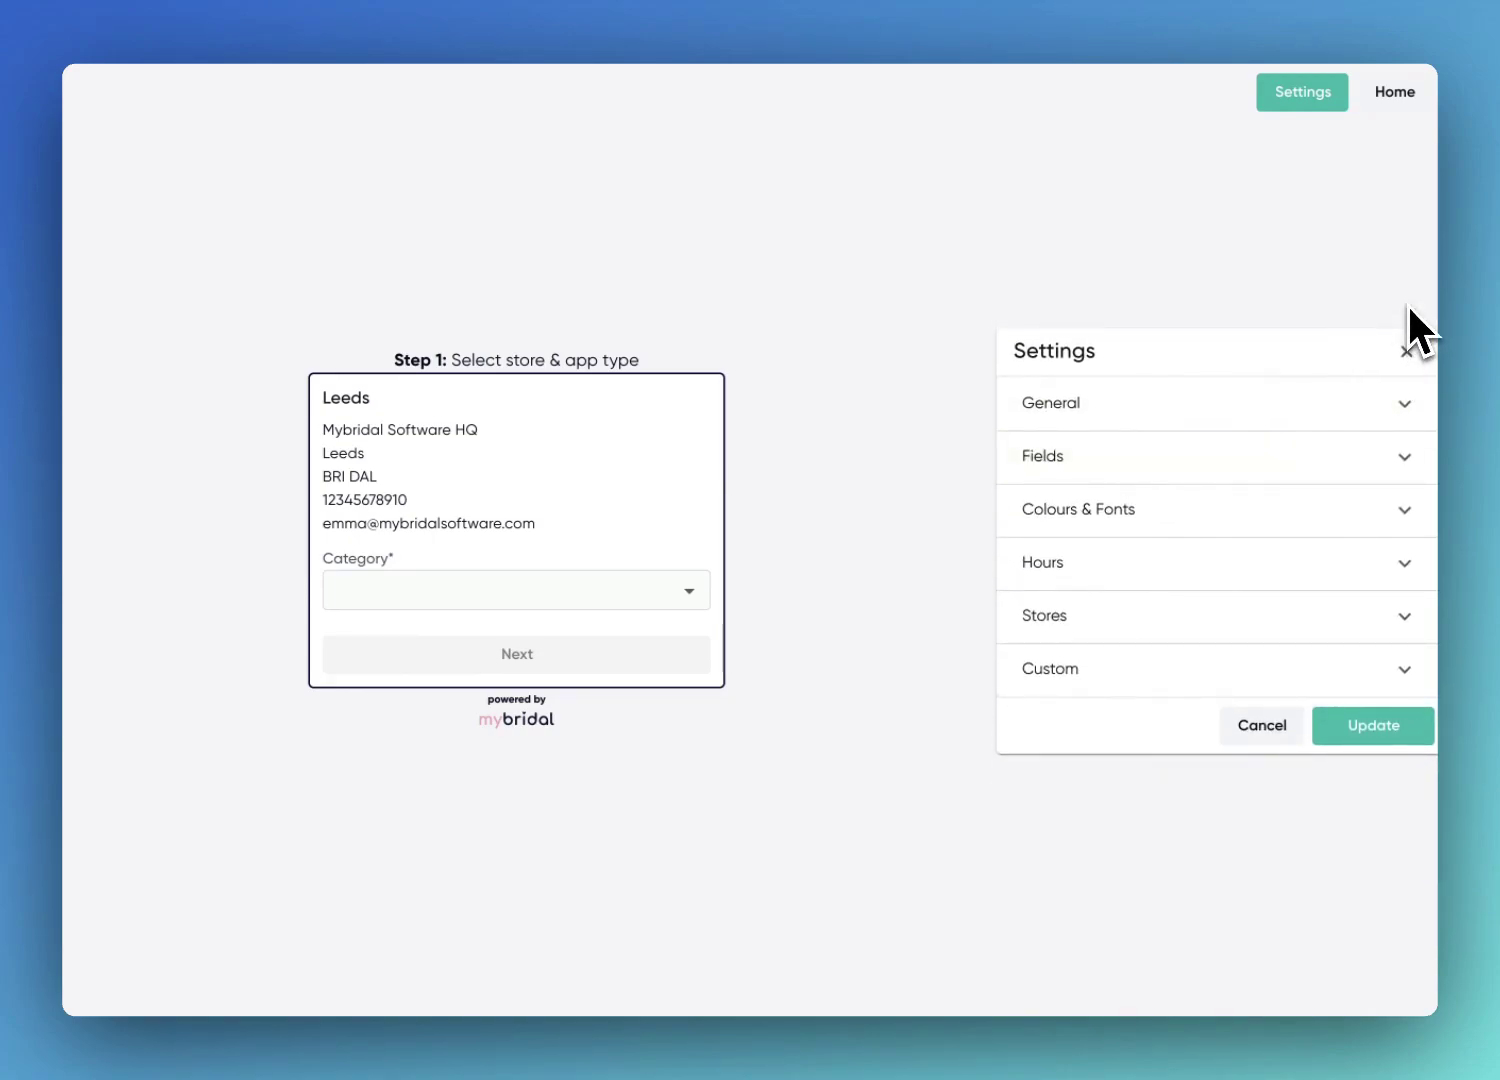
Step: Open the colour and font settings and choose 1st Appointment as the category in the booking form preview
{"action": "left_click", "coordinate": [1242, 510]}
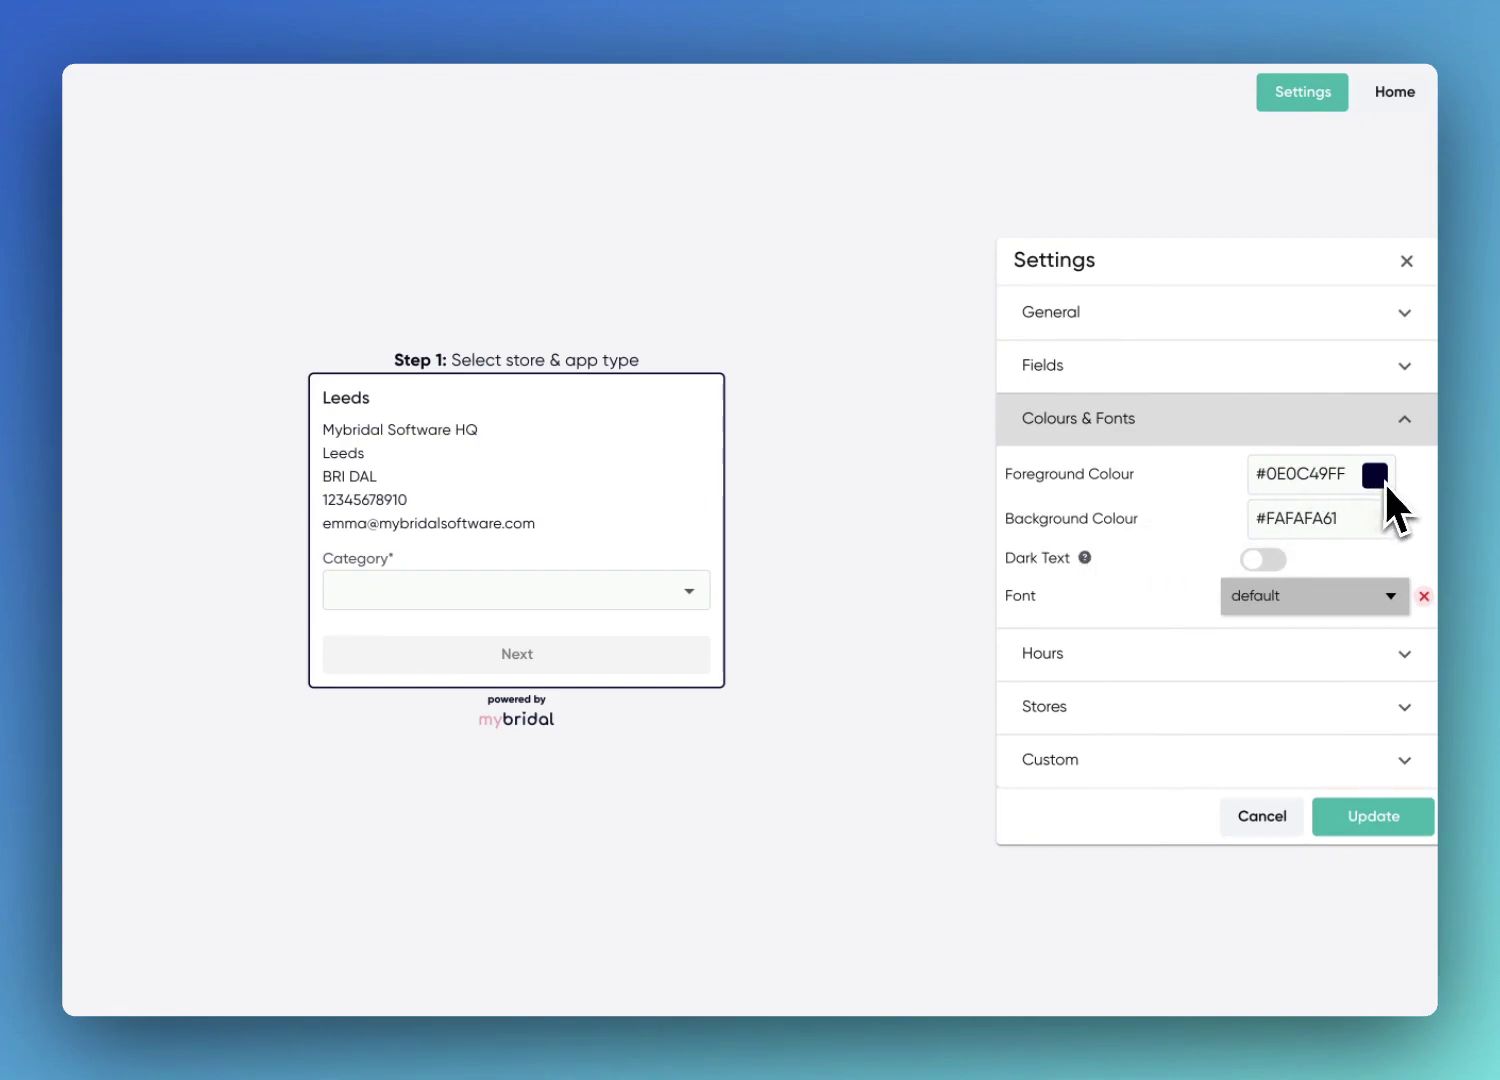
{"action": "left_click", "coordinate": [690, 590]}
{"action": "left_click", "coordinate": [616, 597]}
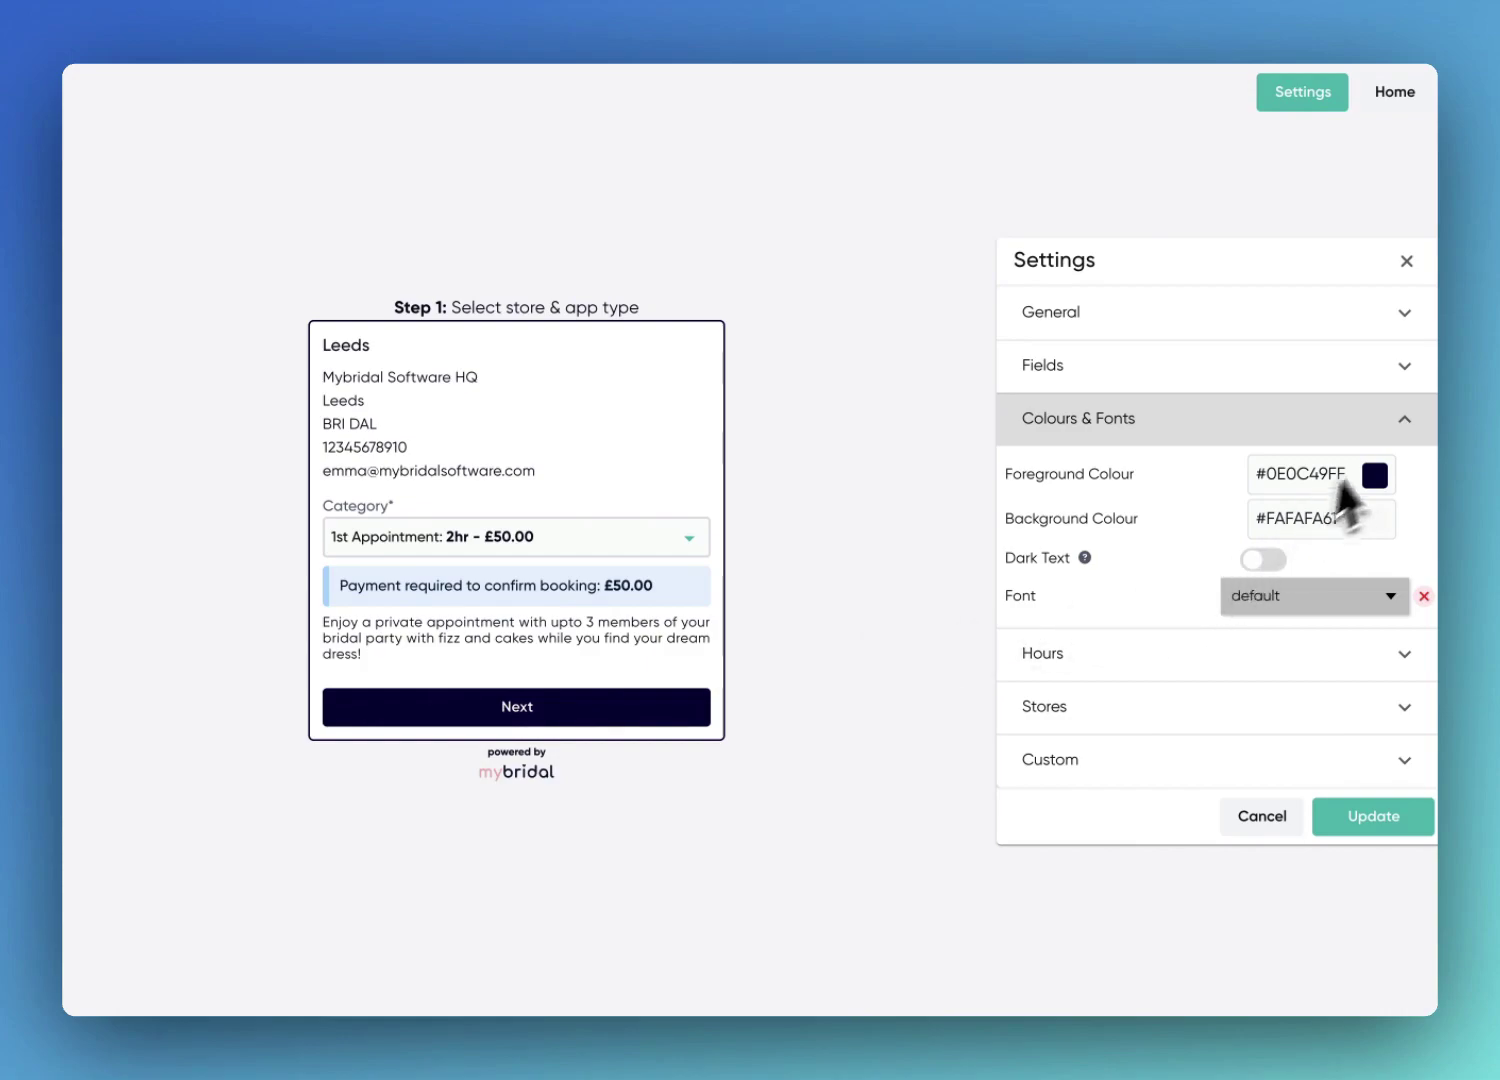
Step: Set the booking form's foreground colour to #AAA9CCFF
{"action": "left_click", "coordinate": [1375, 478]}
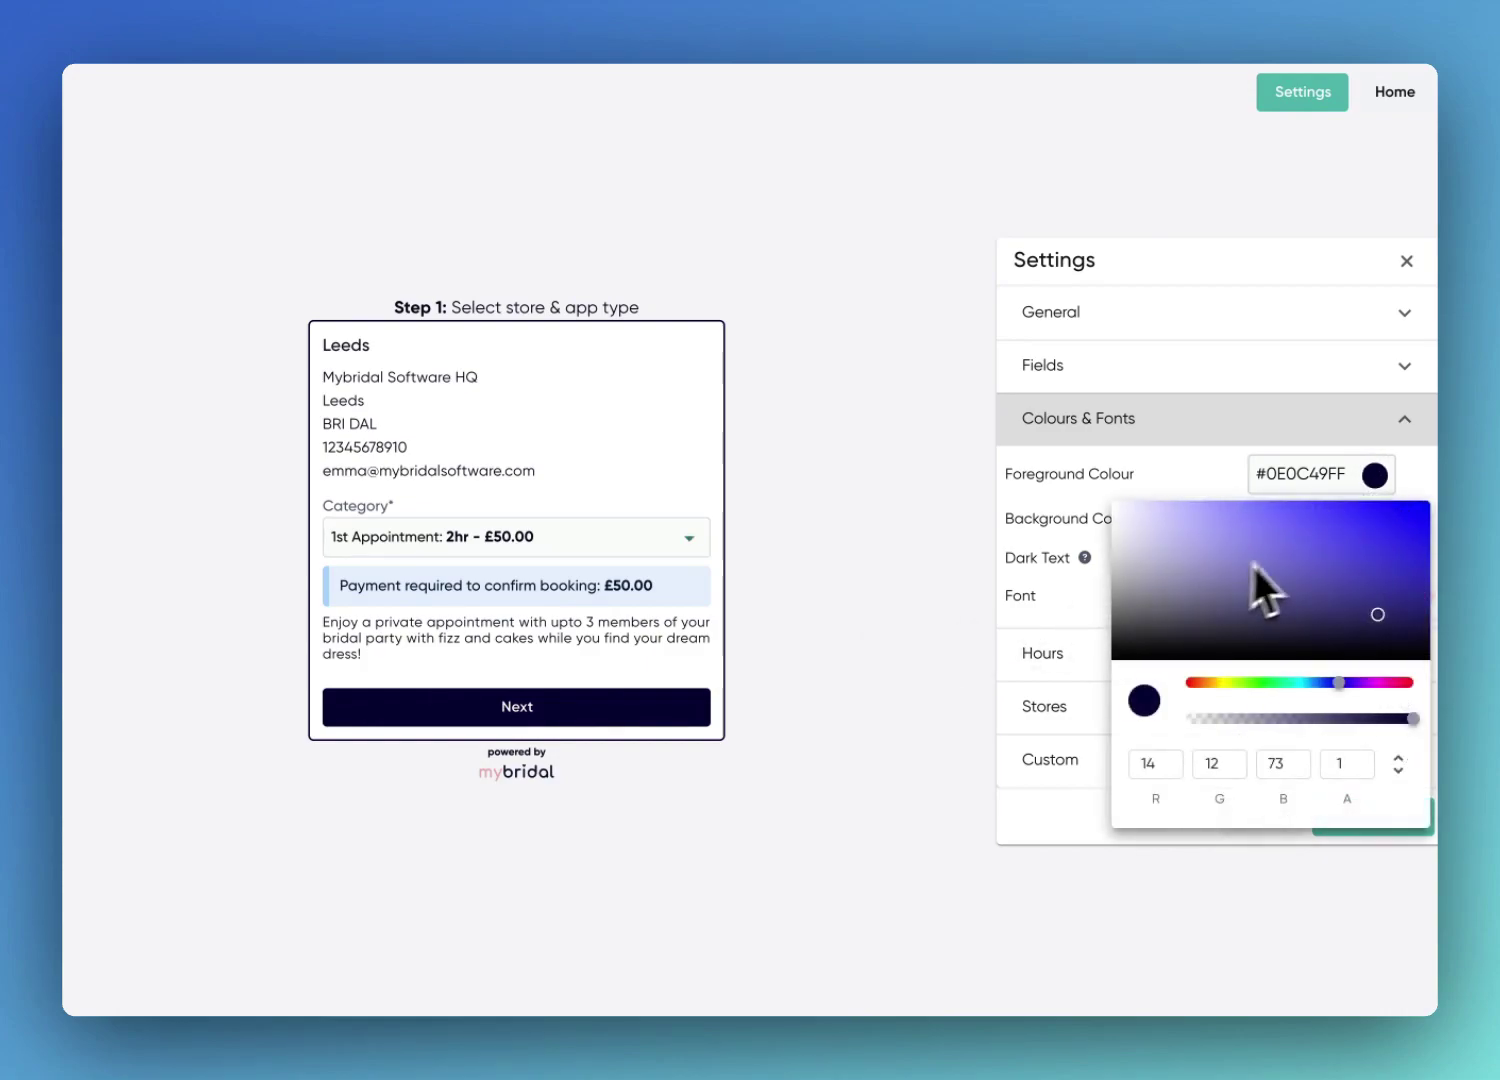
{"action": "left_click", "coordinate": [1249, 534]}
{"action": "left_click", "coordinate": [1165, 532]}
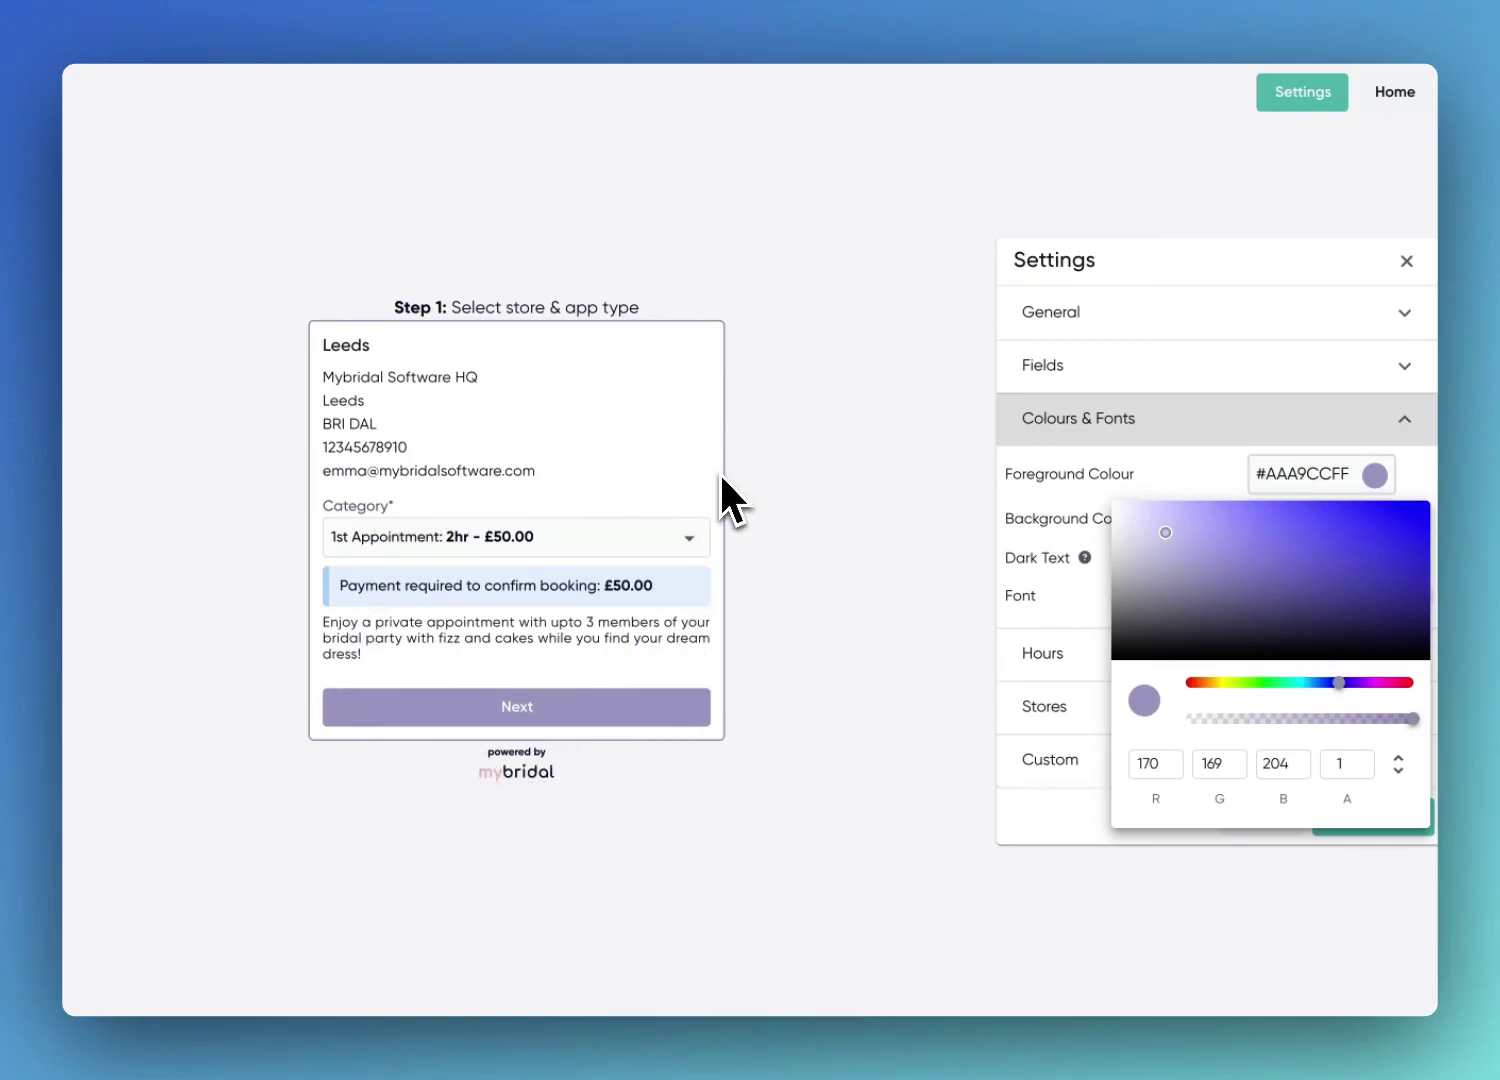
{"action": "left_click", "coordinate": [1134, 462]}
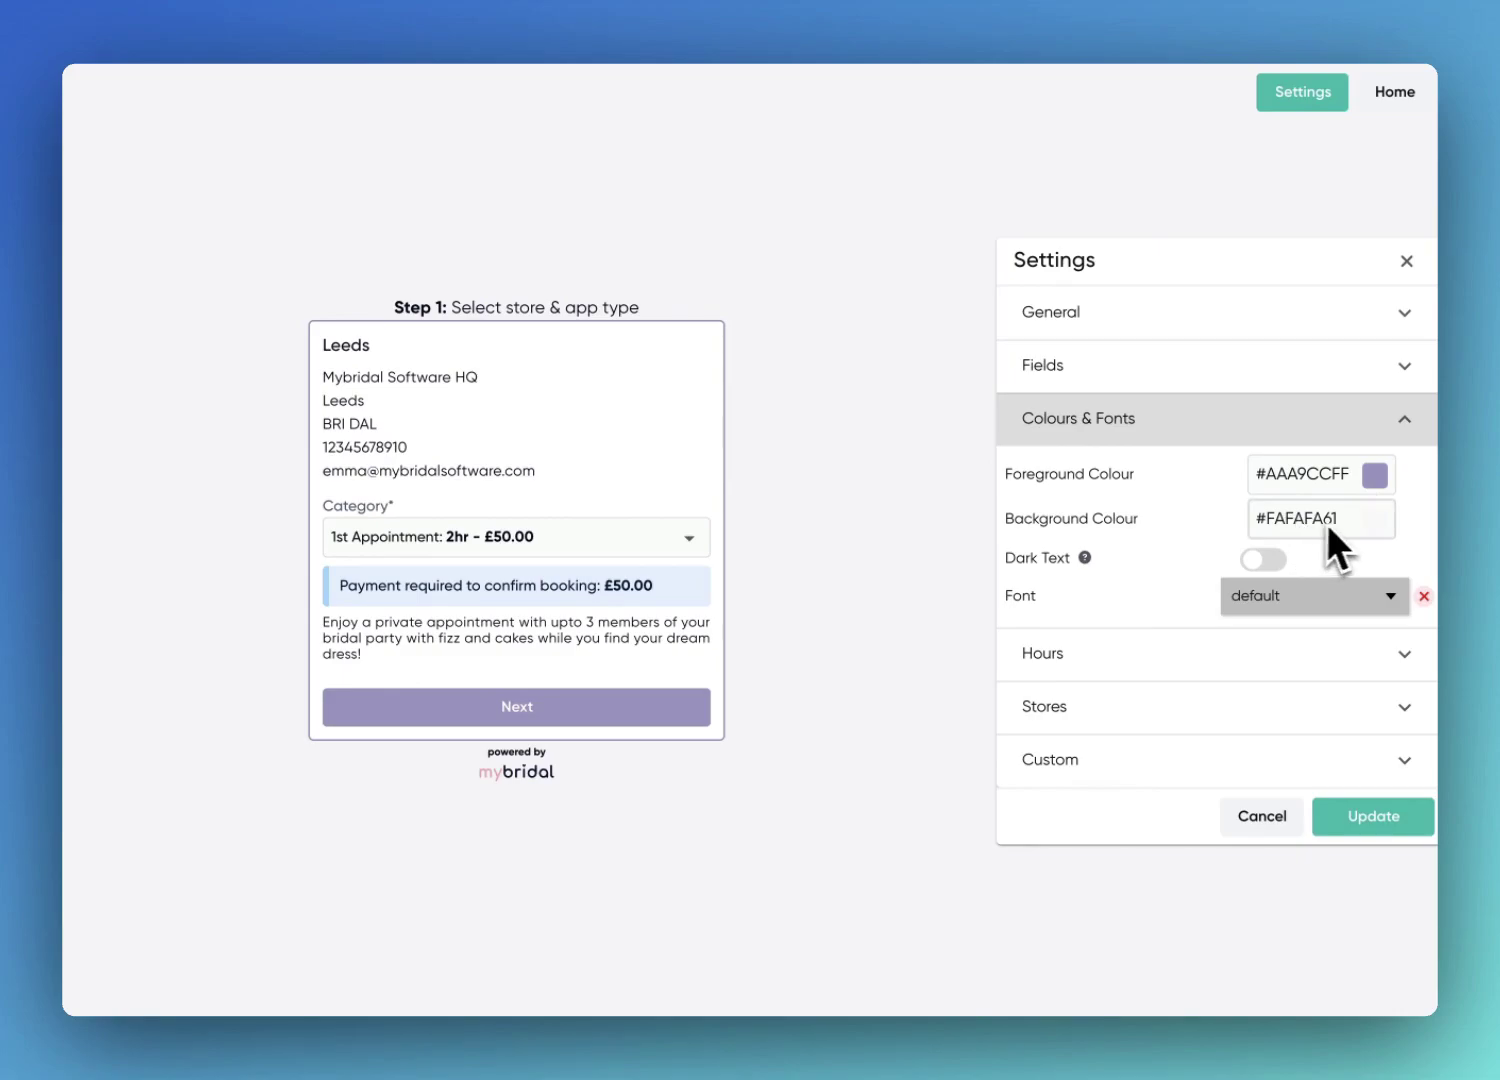
Step: Set the booking page's background colour to the pale pink #CAA7A761
{"action": "left_click", "coordinate": [1368, 528]}
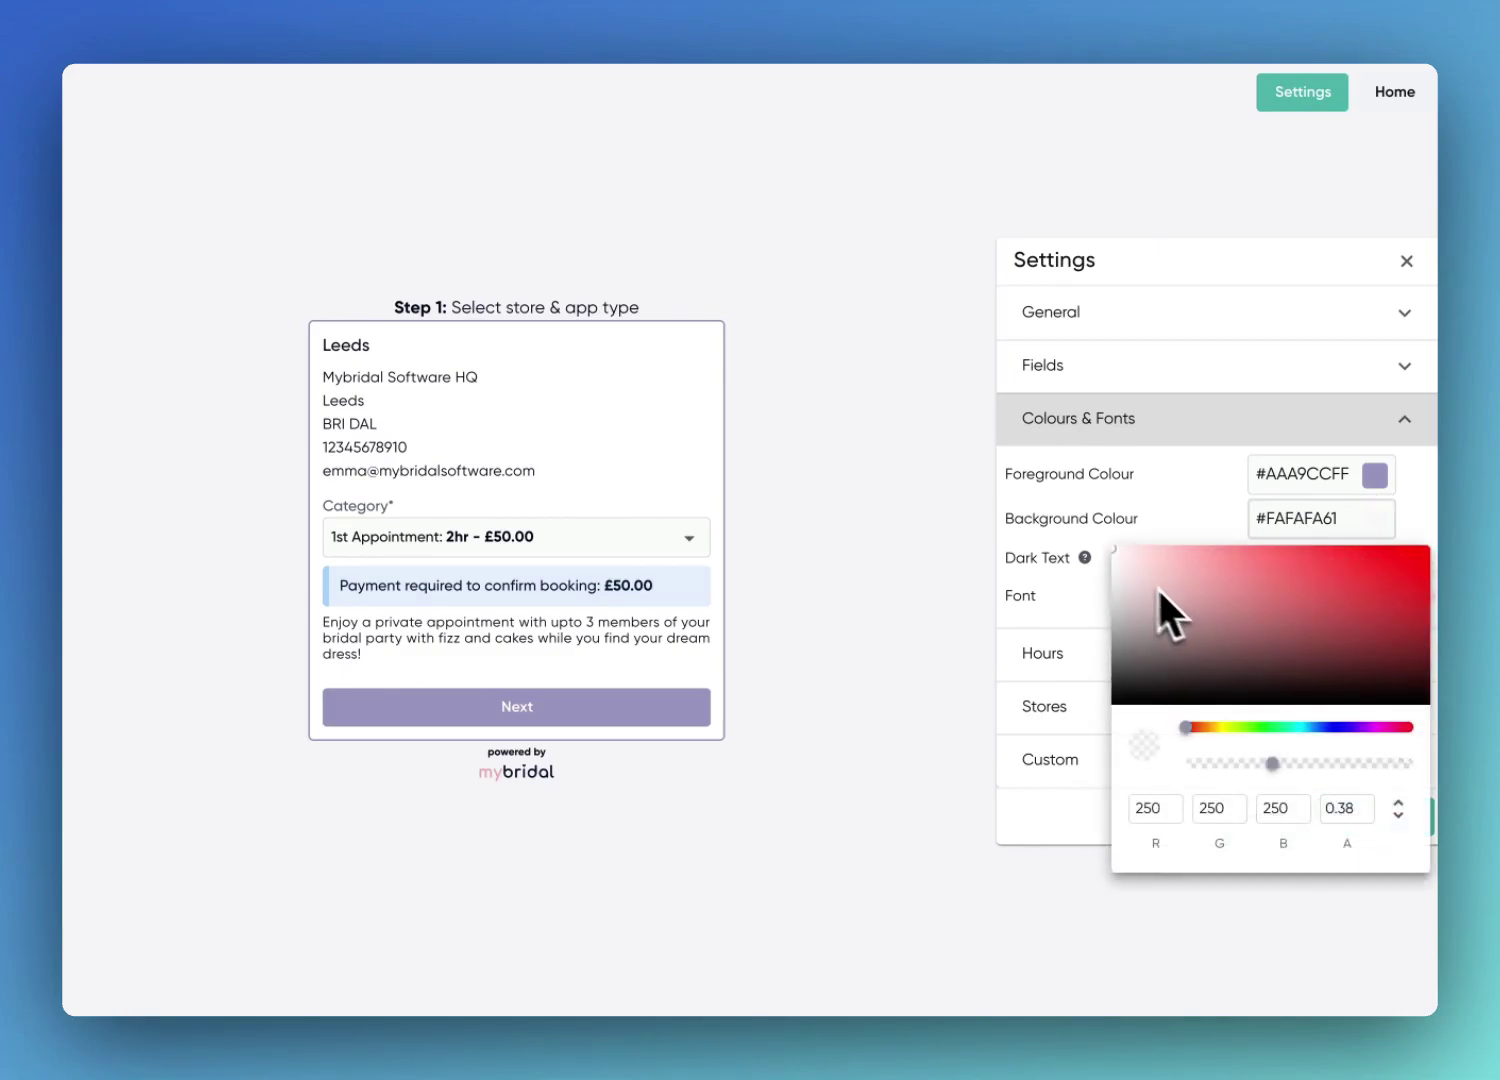
{"action": "left_click_drag", "start_coordinate": [1120, 579], "coordinate": [1169, 583]}
{"action": "left_click", "coordinate": [1197, 487]}
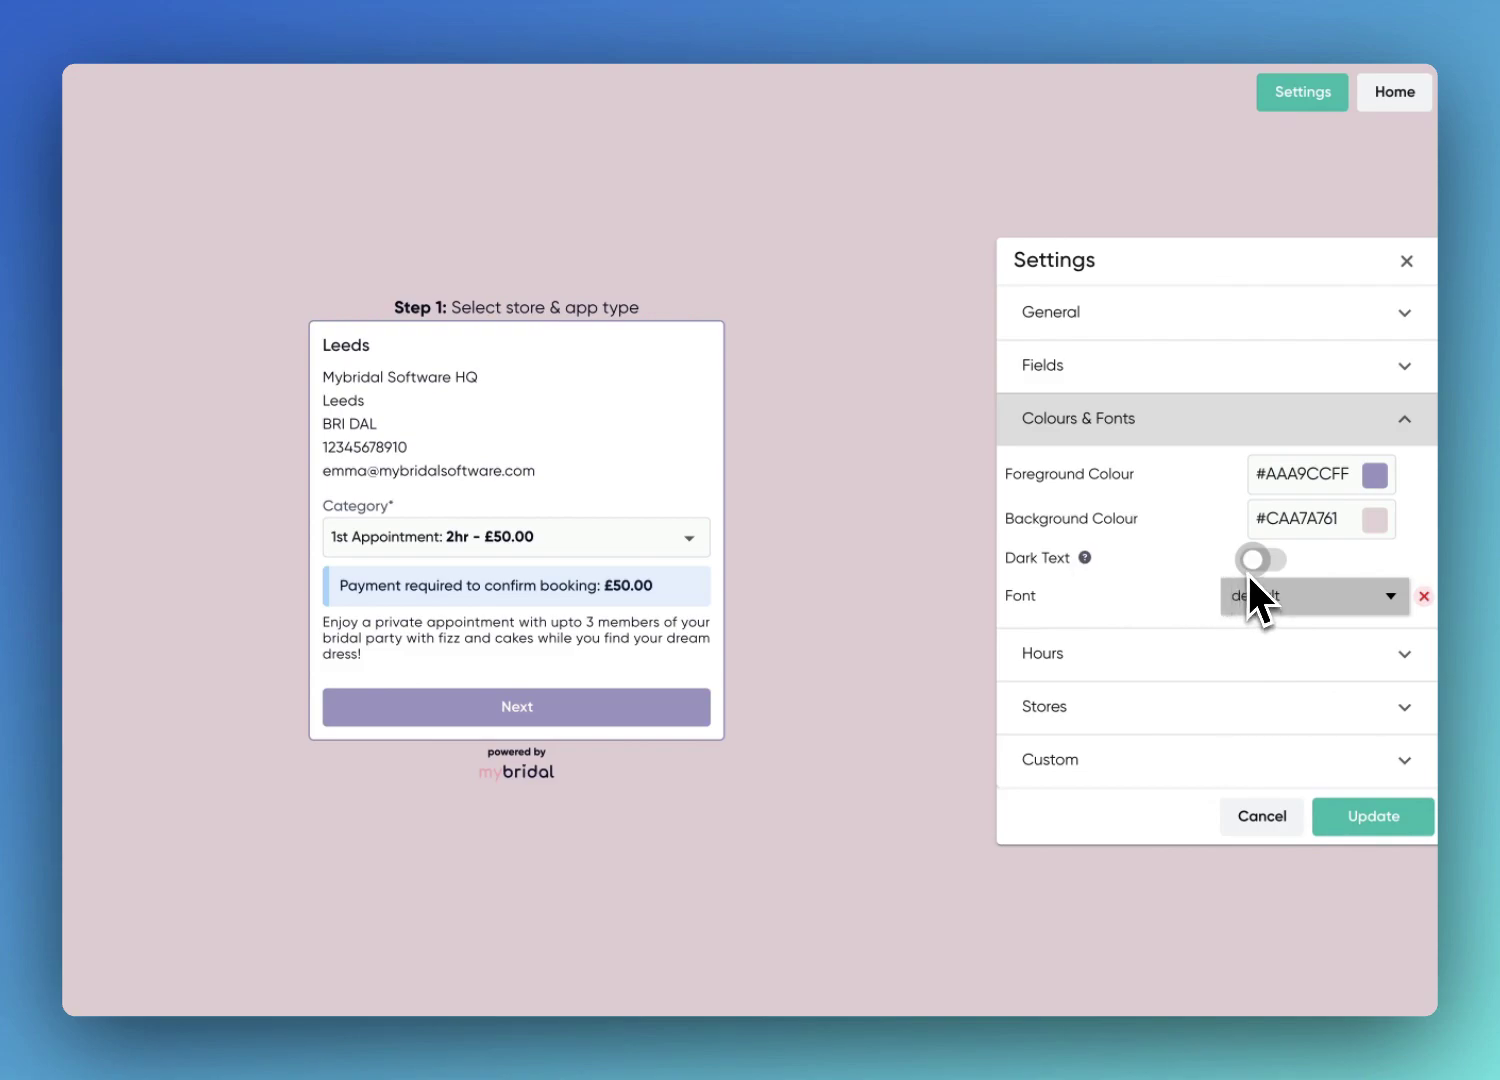
Step: Set the booking form's foreground colour to the pale lilac #D0CFE0FF
{"action": "left_click", "coordinate": [1372, 478]}
{"action": "left_click", "coordinate": [1137, 522]}
{"action": "left_click", "coordinate": [1061, 619]}
Step: Advance the booking preview to the time and date selection and enable dark text
{"action": "left_click", "coordinate": [597, 704]}
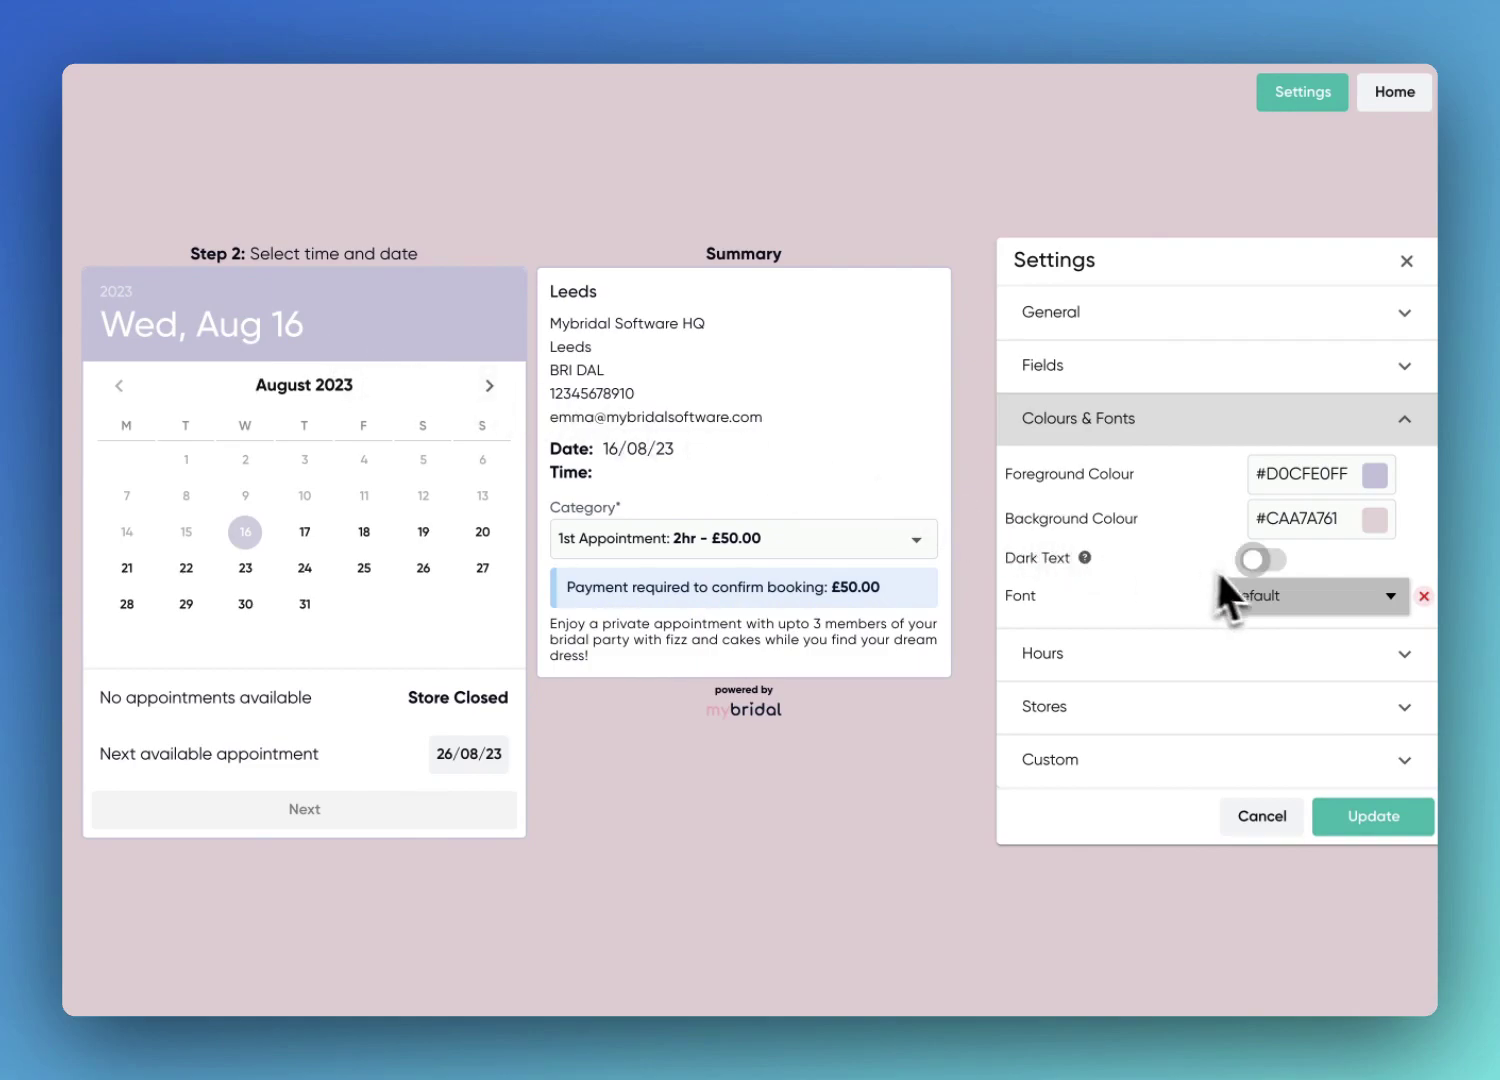
{"action": "left_click", "coordinate": [1259, 563]}
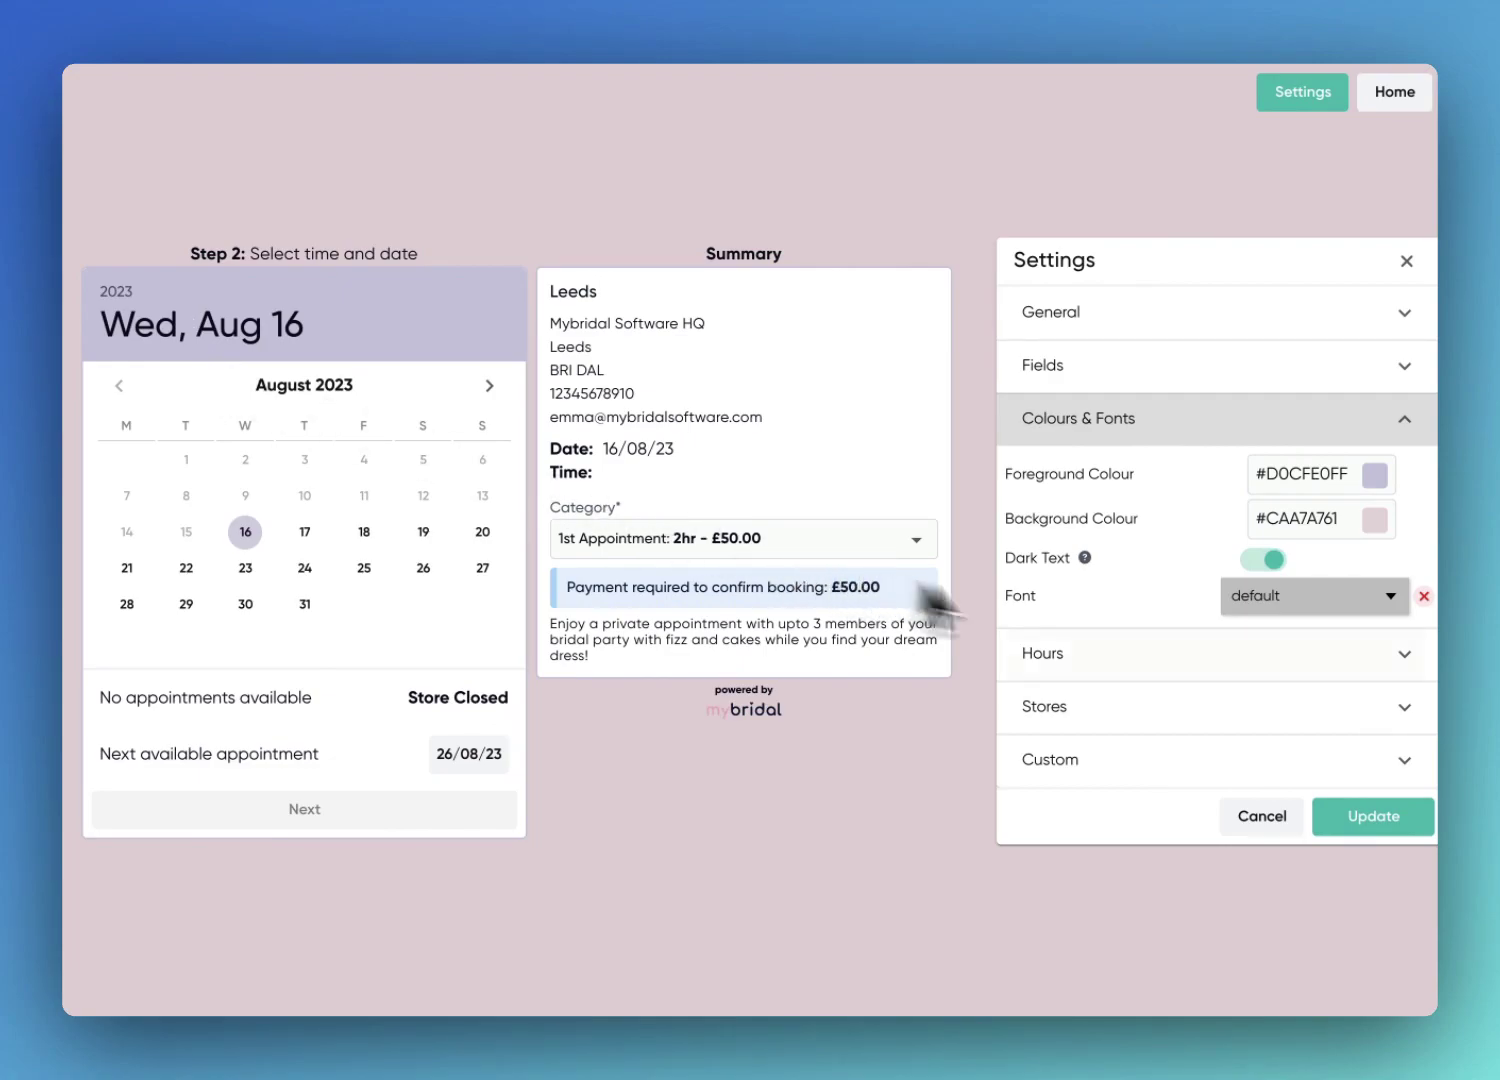
Step: Try the Comfortaa font on the booking form
{"action": "left_click", "coordinate": [1388, 596]}
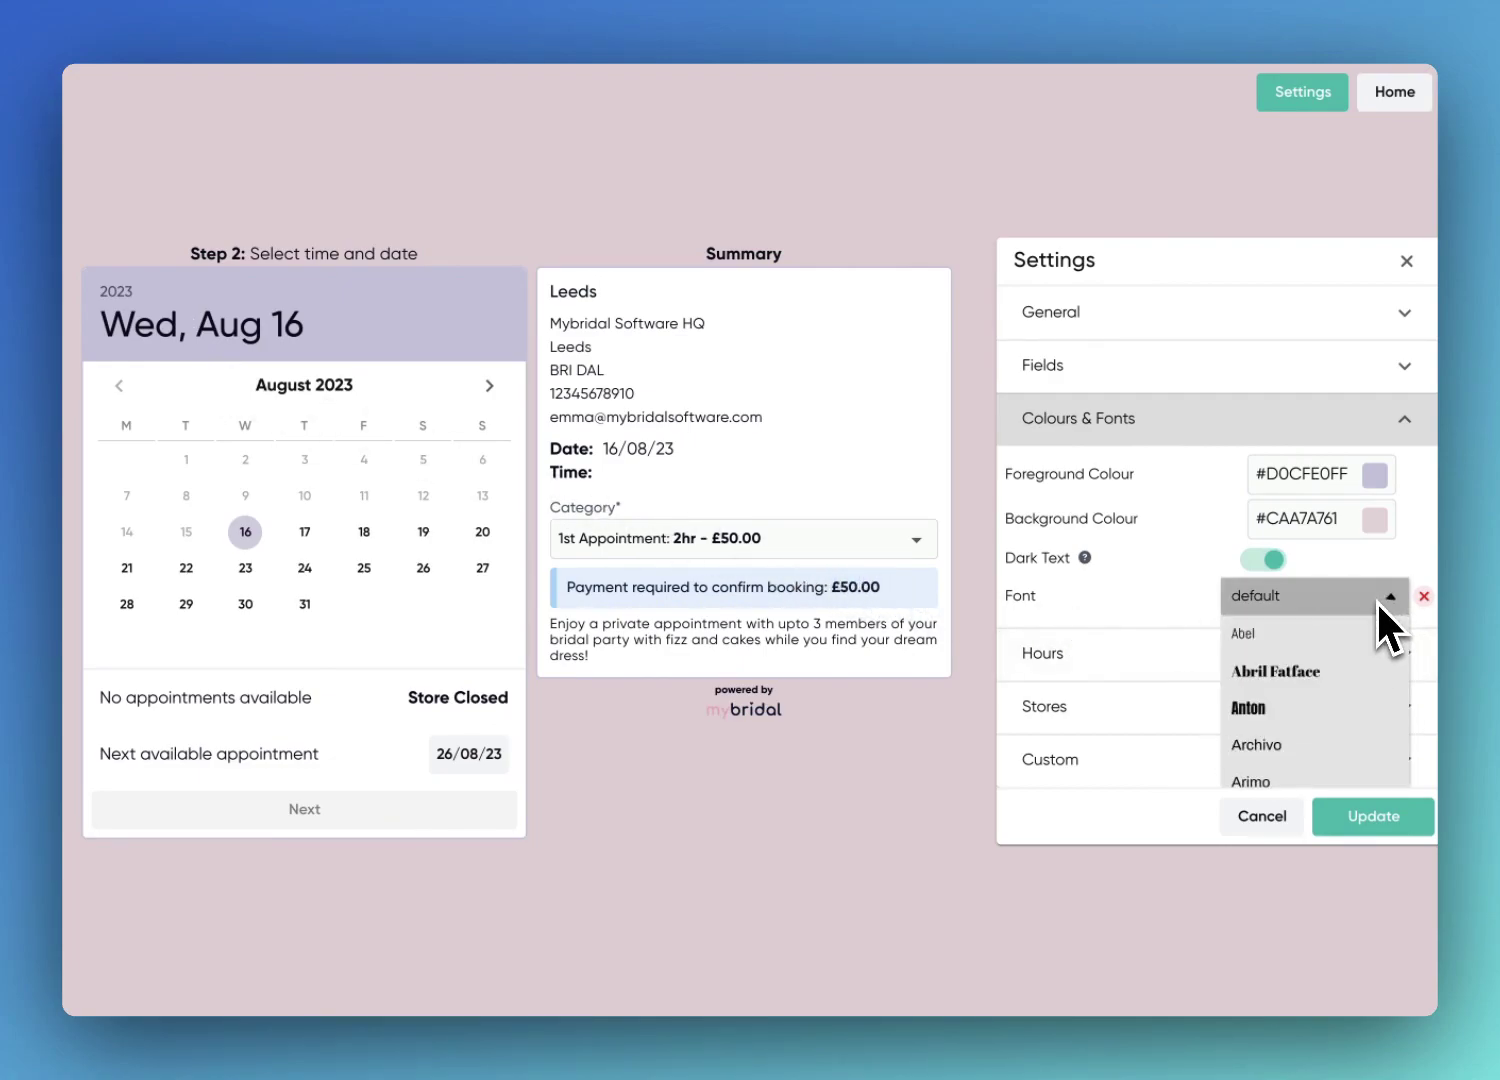
{"action": "scroll", "coordinate": [1285, 726], "scroll_direction": "down", "scroll_amount": 5}
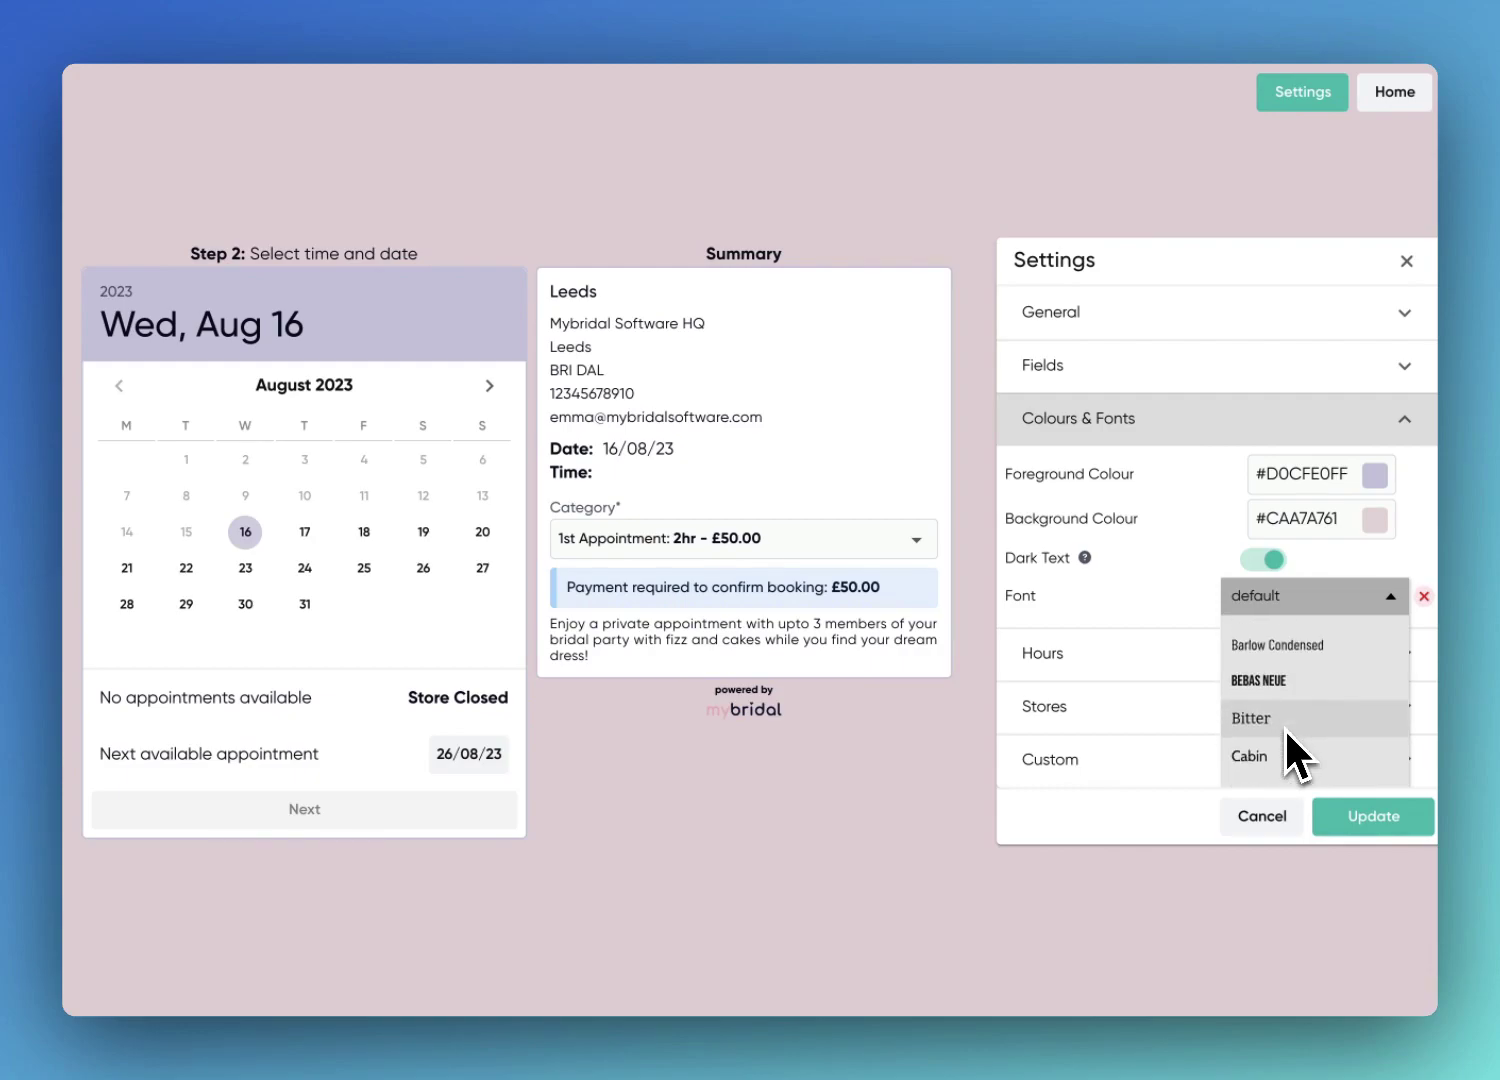
{"action": "scroll", "coordinate": [1284, 727], "scroll_direction": "down", "scroll_amount": 1}
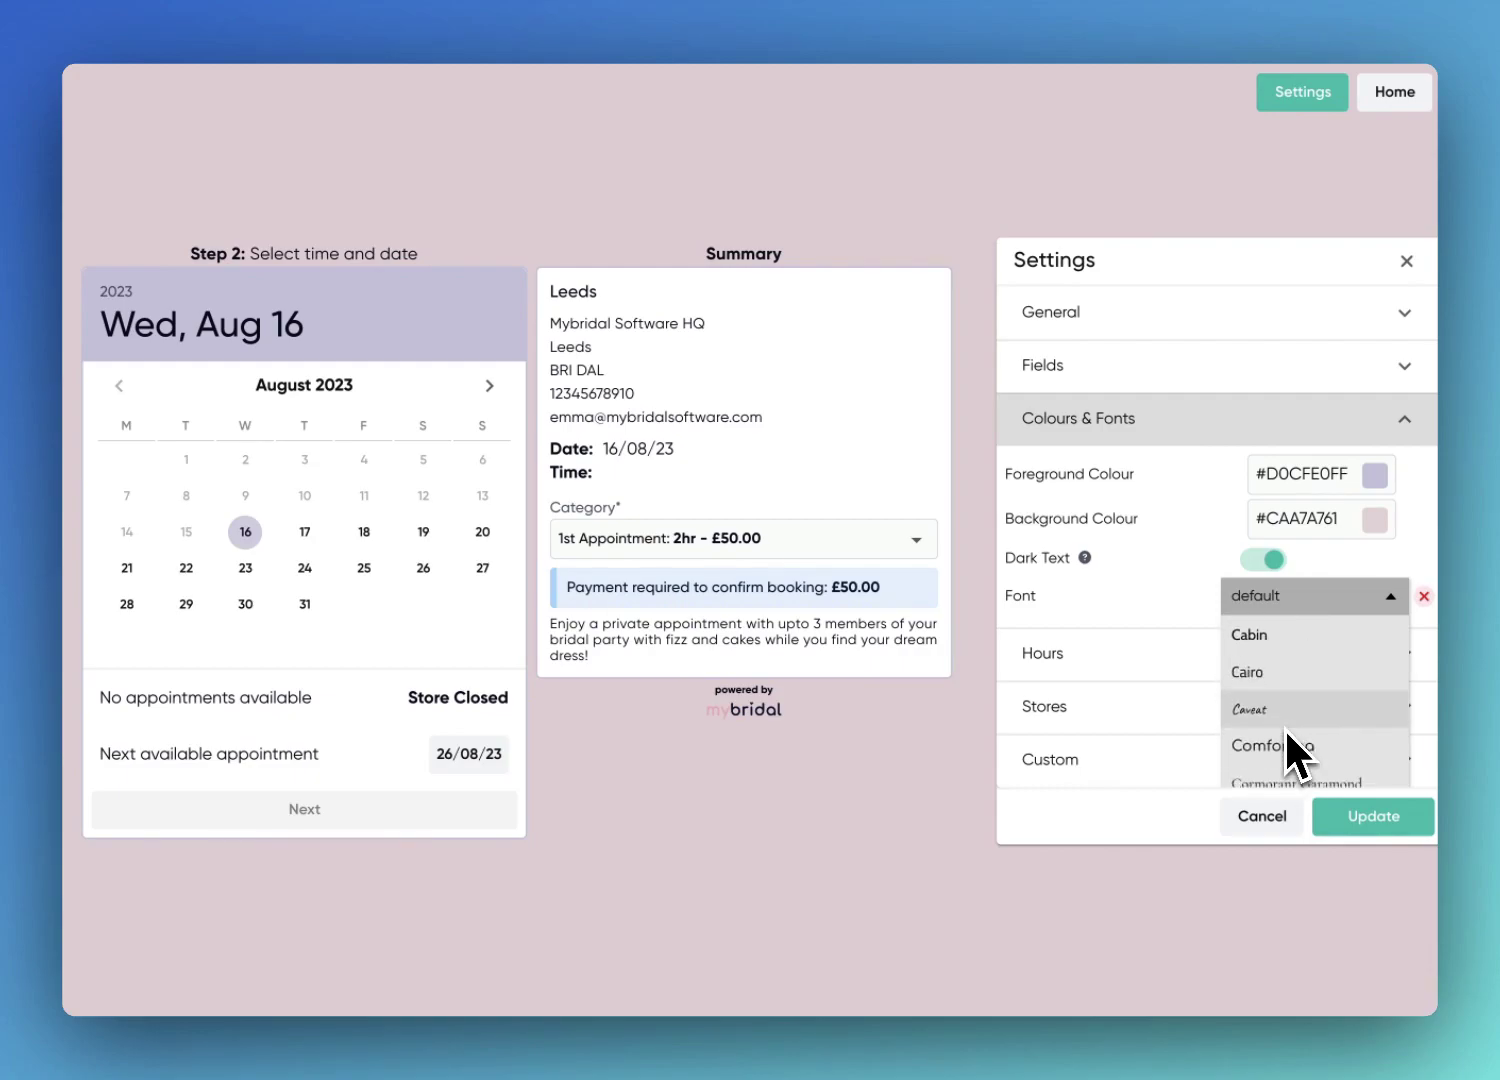
{"action": "left_click", "coordinate": [1287, 754]}
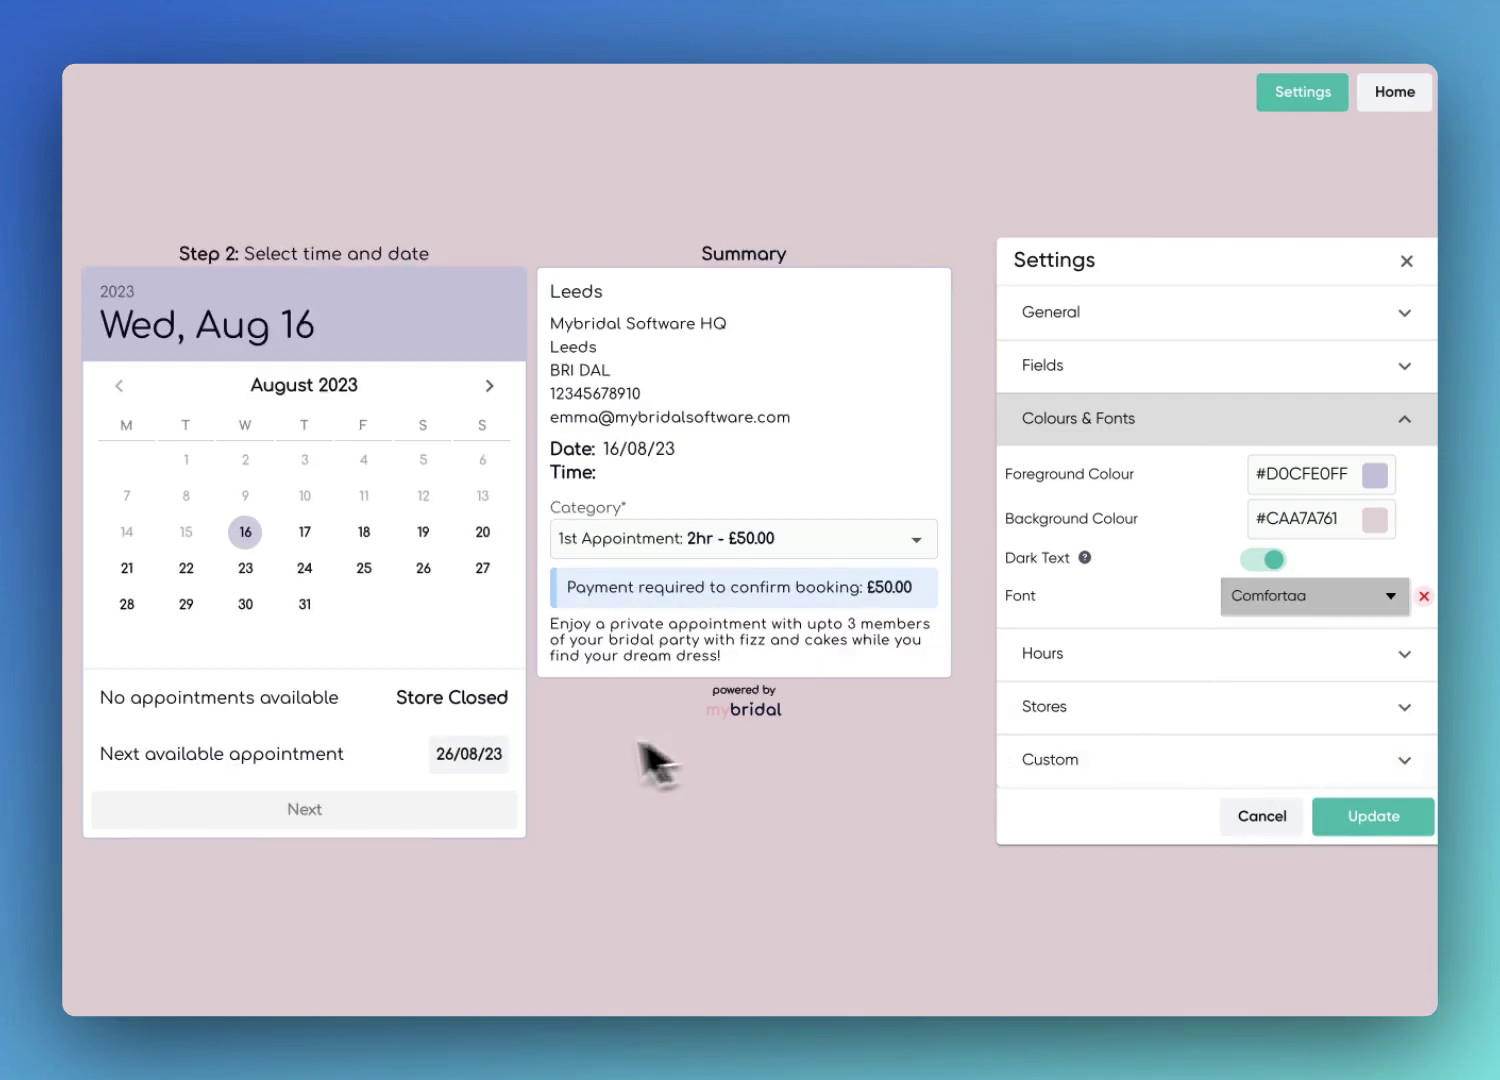
Step: Set the booking form's font to Archivo
{"action": "left_click", "coordinate": [1292, 595]}
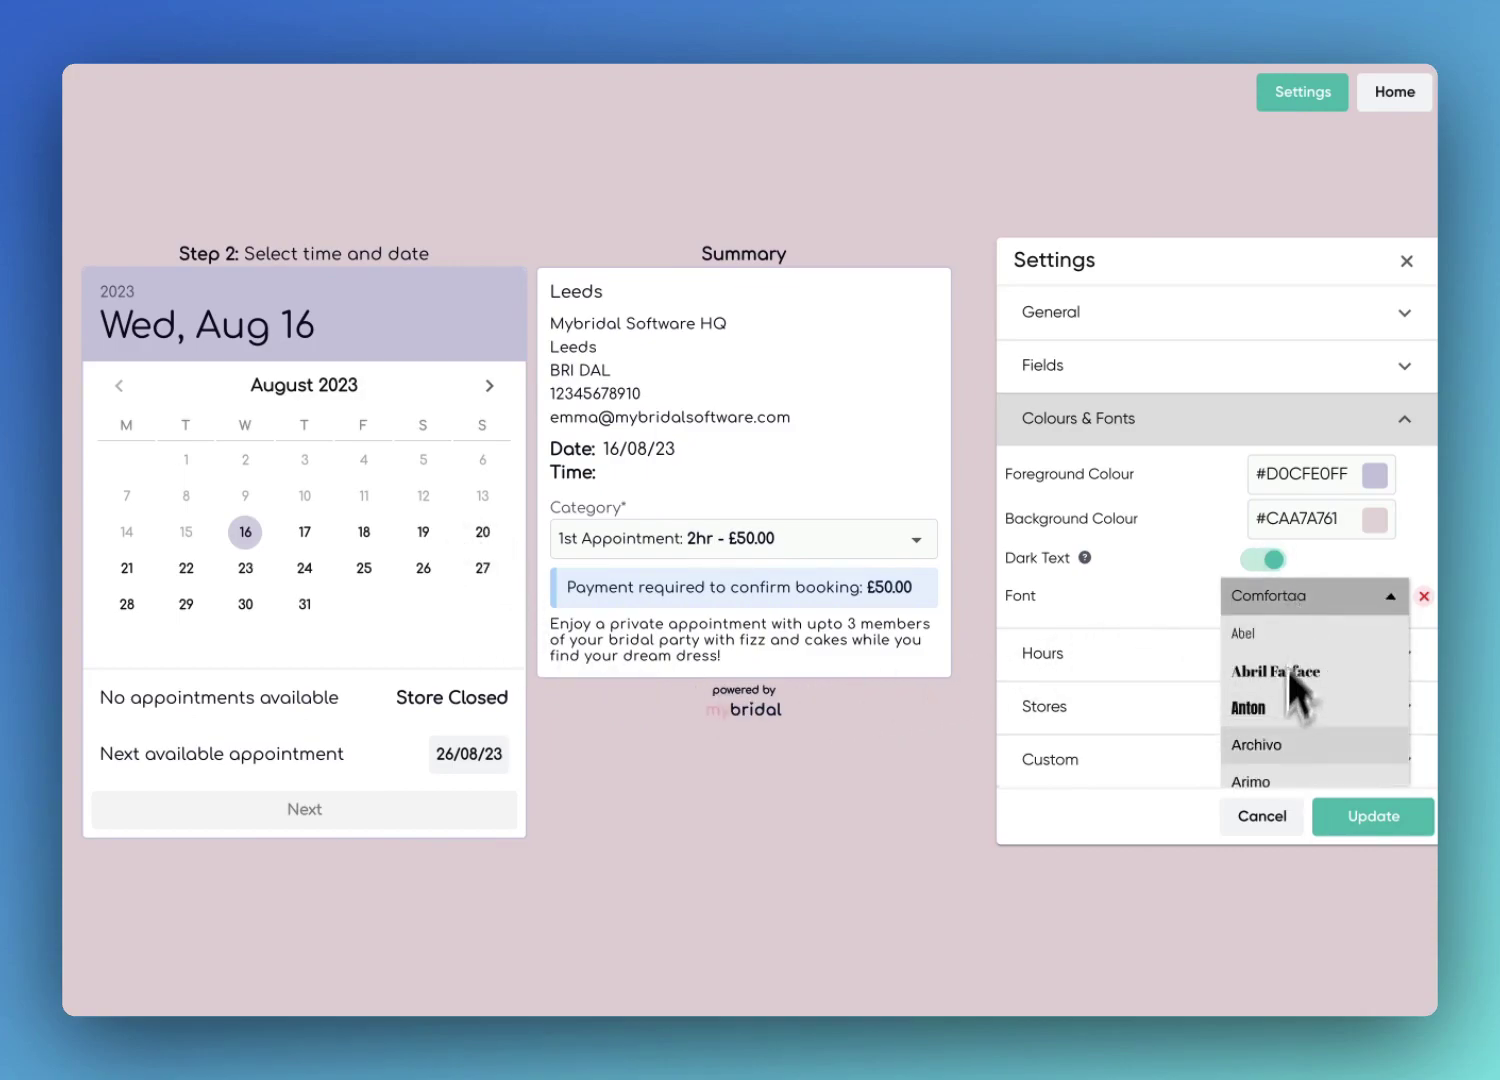
{"action": "left_click", "coordinate": [1282, 749]}
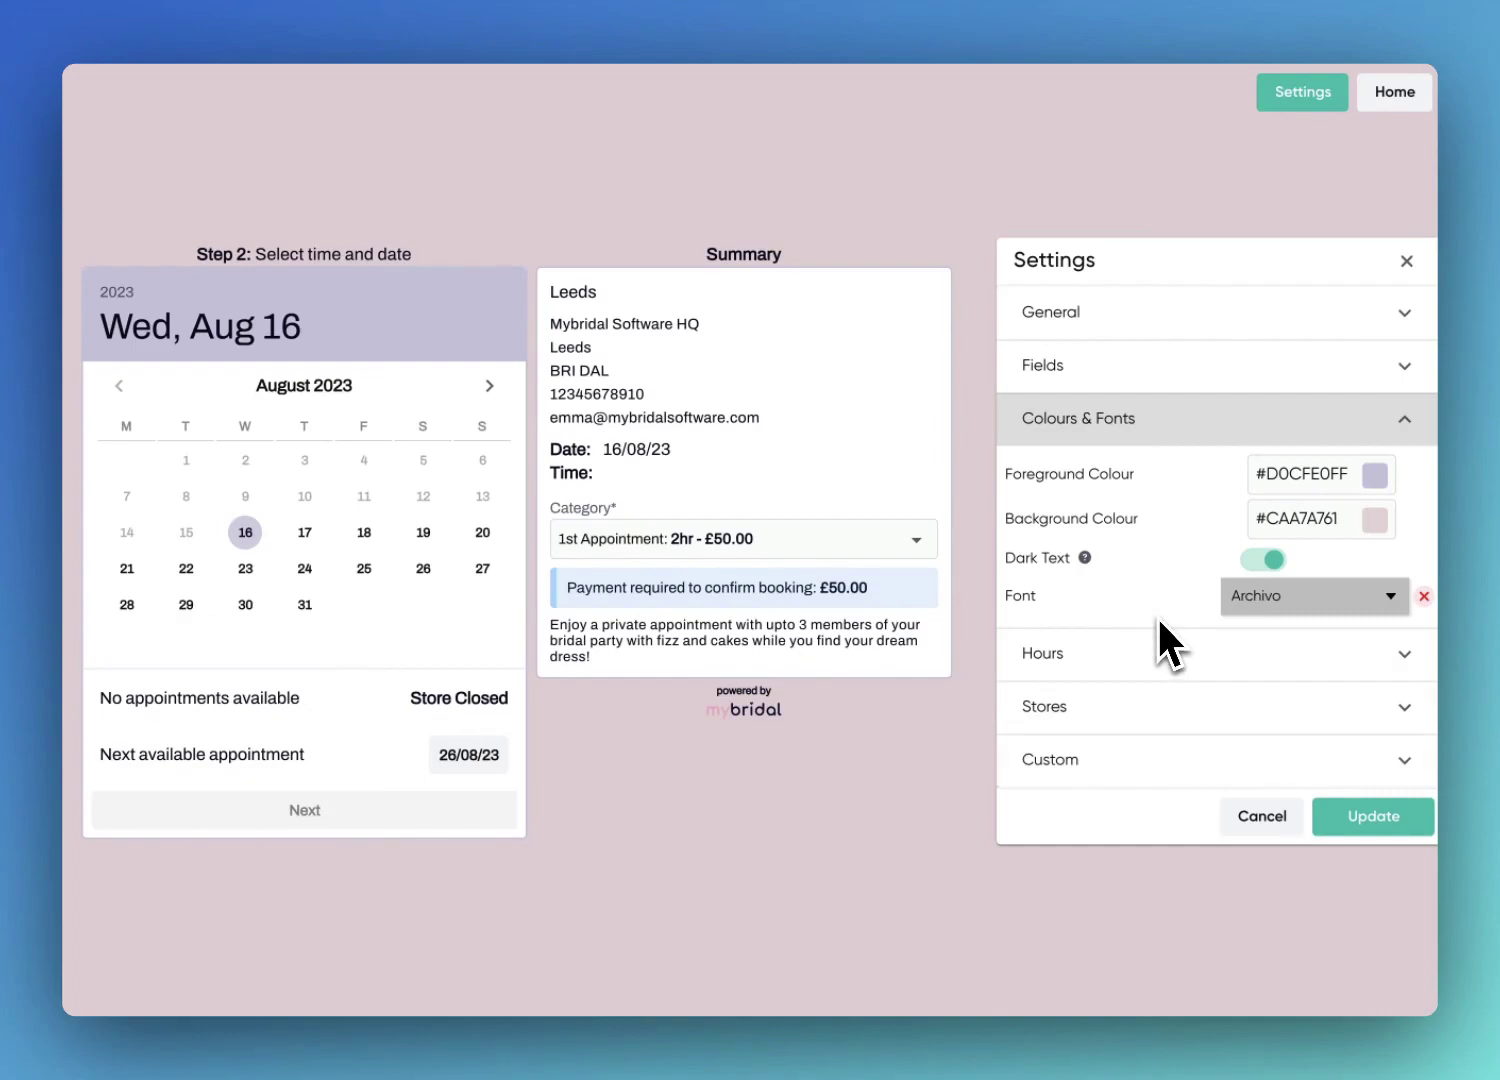
Step: Review the booking system's opening hours for each day and open the store settings
{"action": "left_click", "coordinate": [1053, 654]}
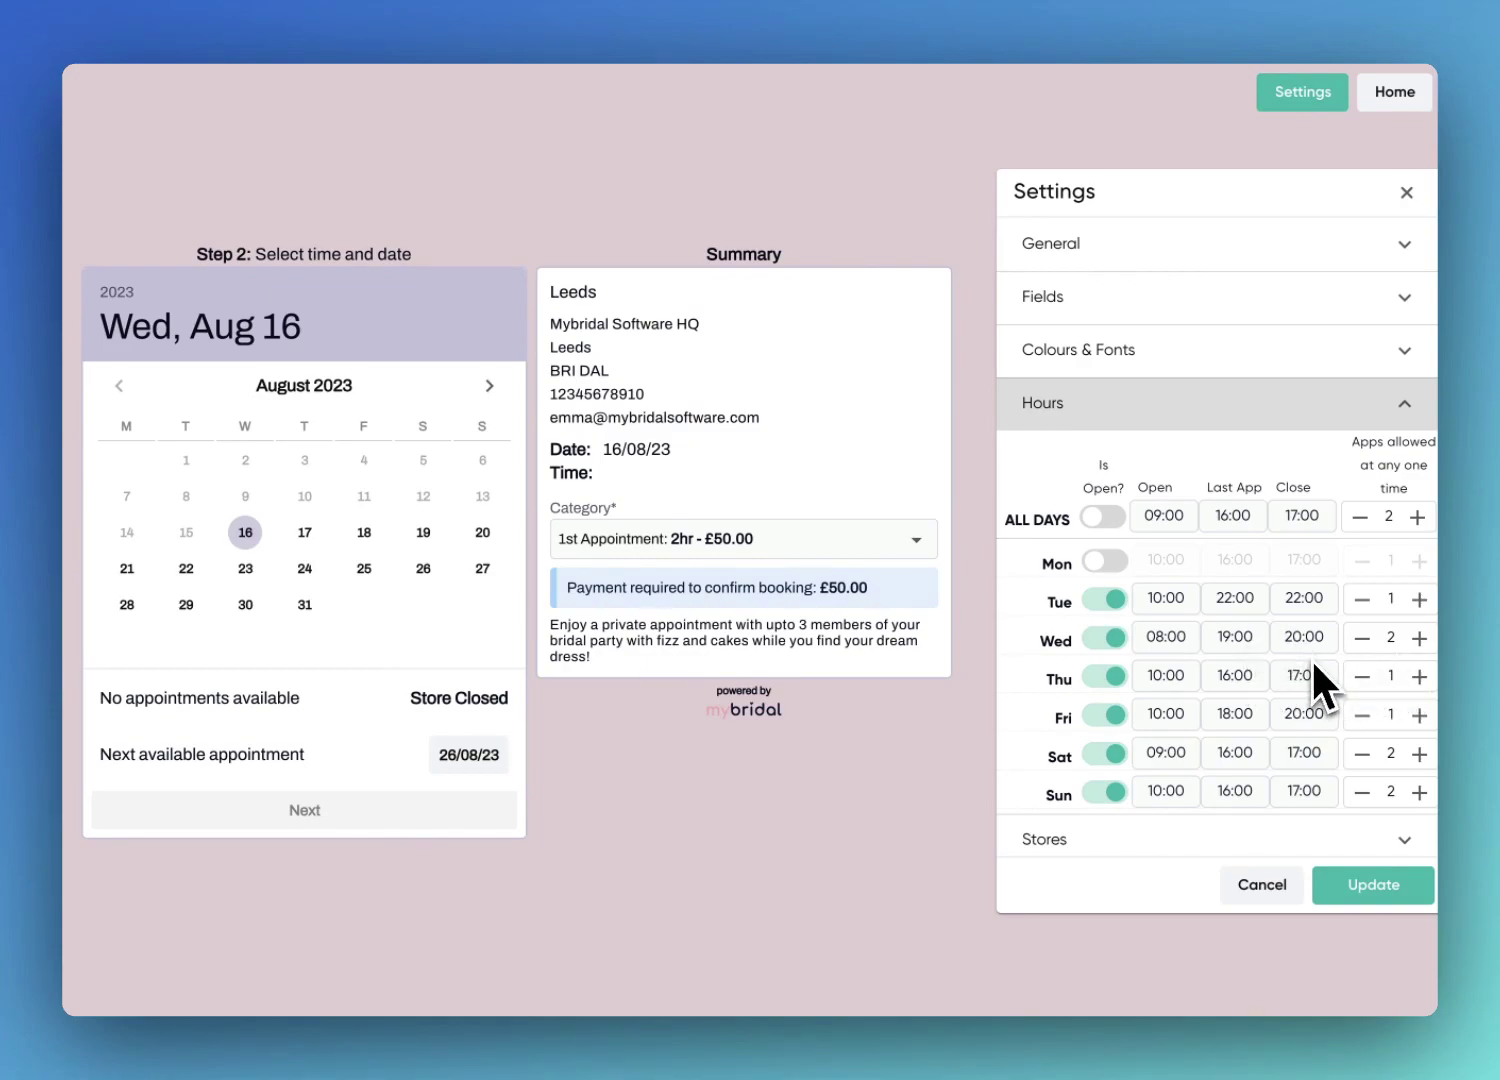
{"action": "left_click", "coordinate": [1411, 405]}
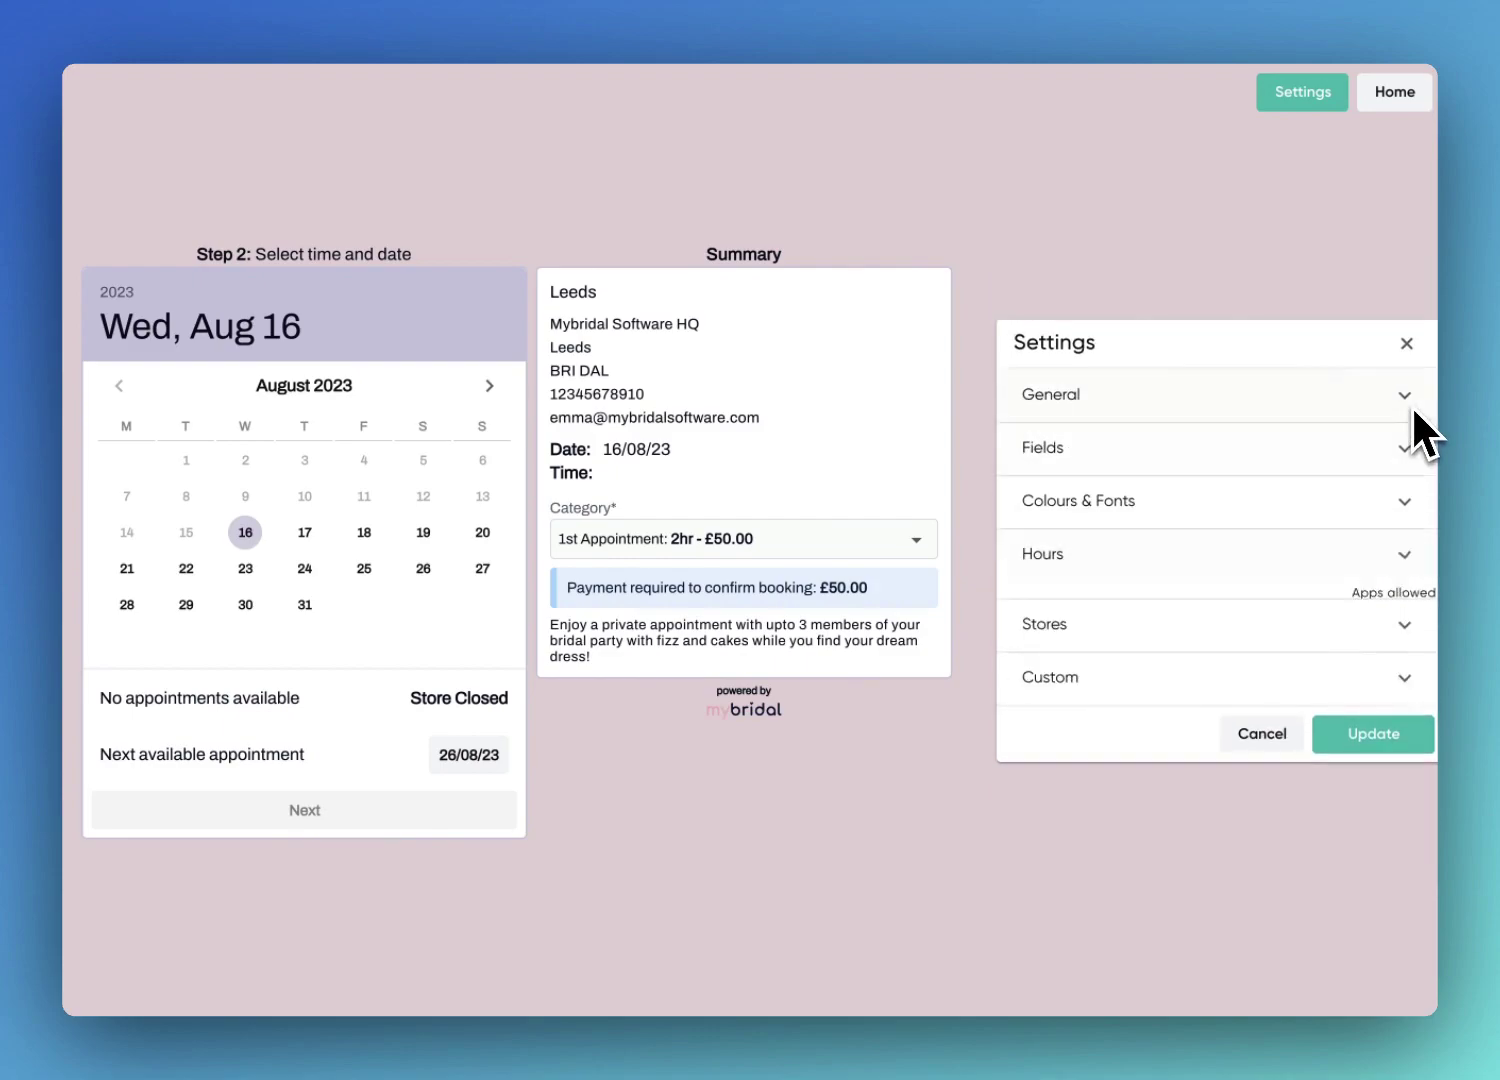
{"action": "left_click", "coordinate": [1159, 616]}
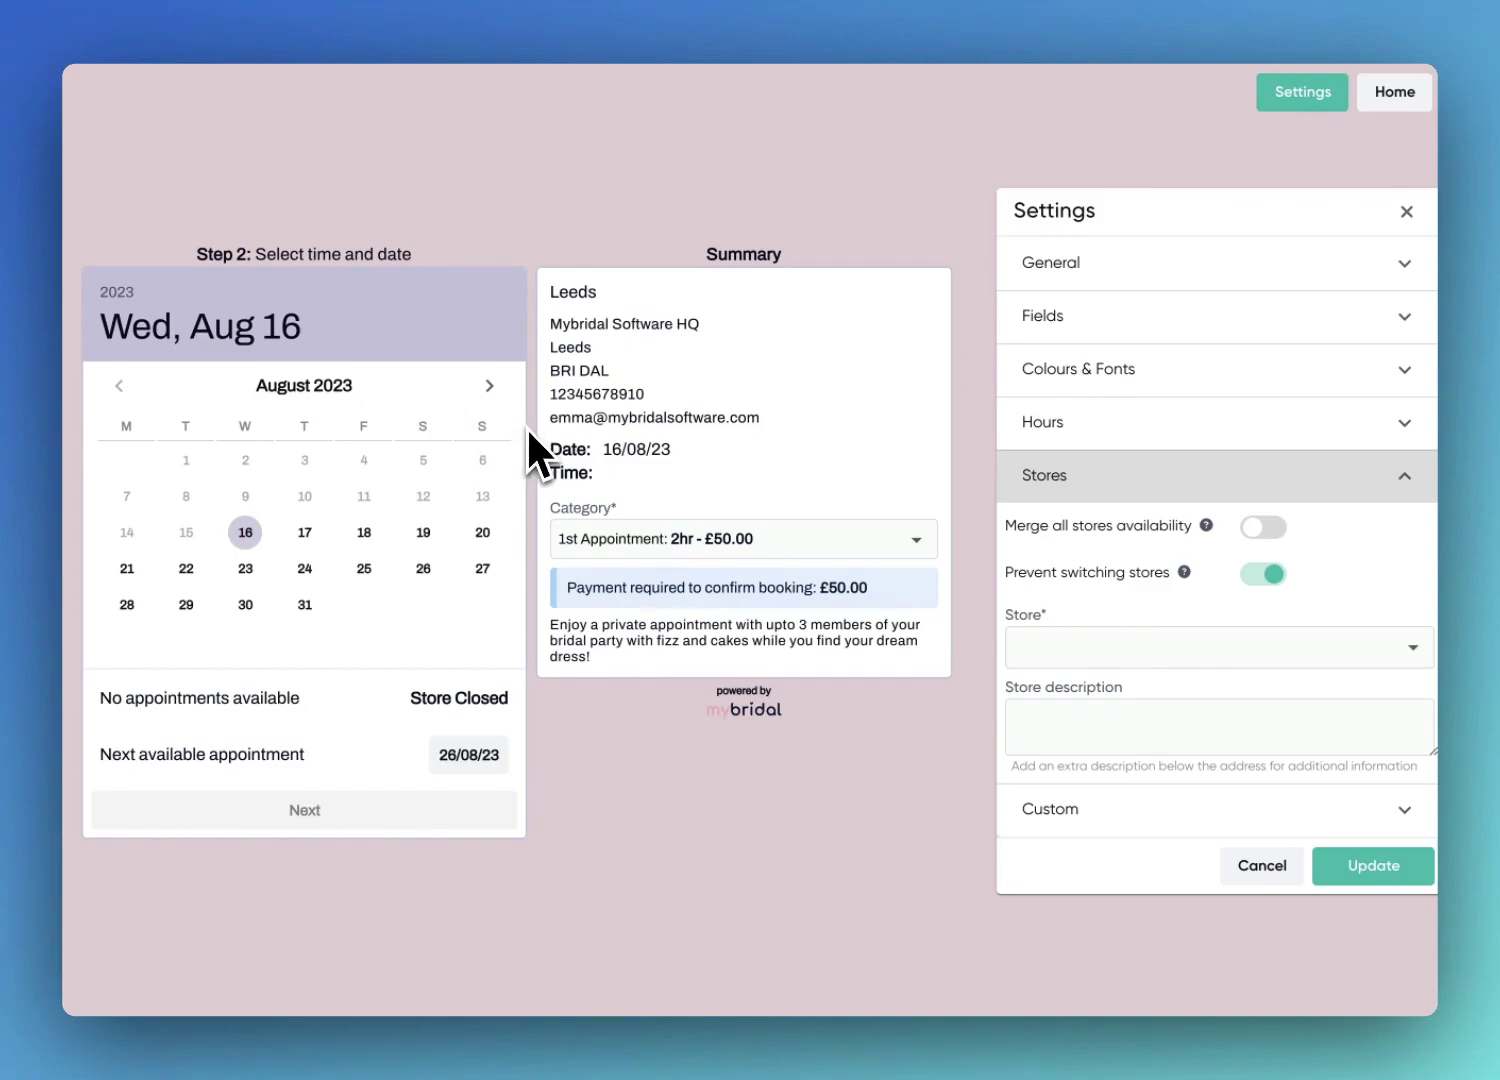
Step: Allow switching stores to view the store choices in the booking summary, and prevent switching again
{"action": "left_click", "coordinate": [1256, 576]}
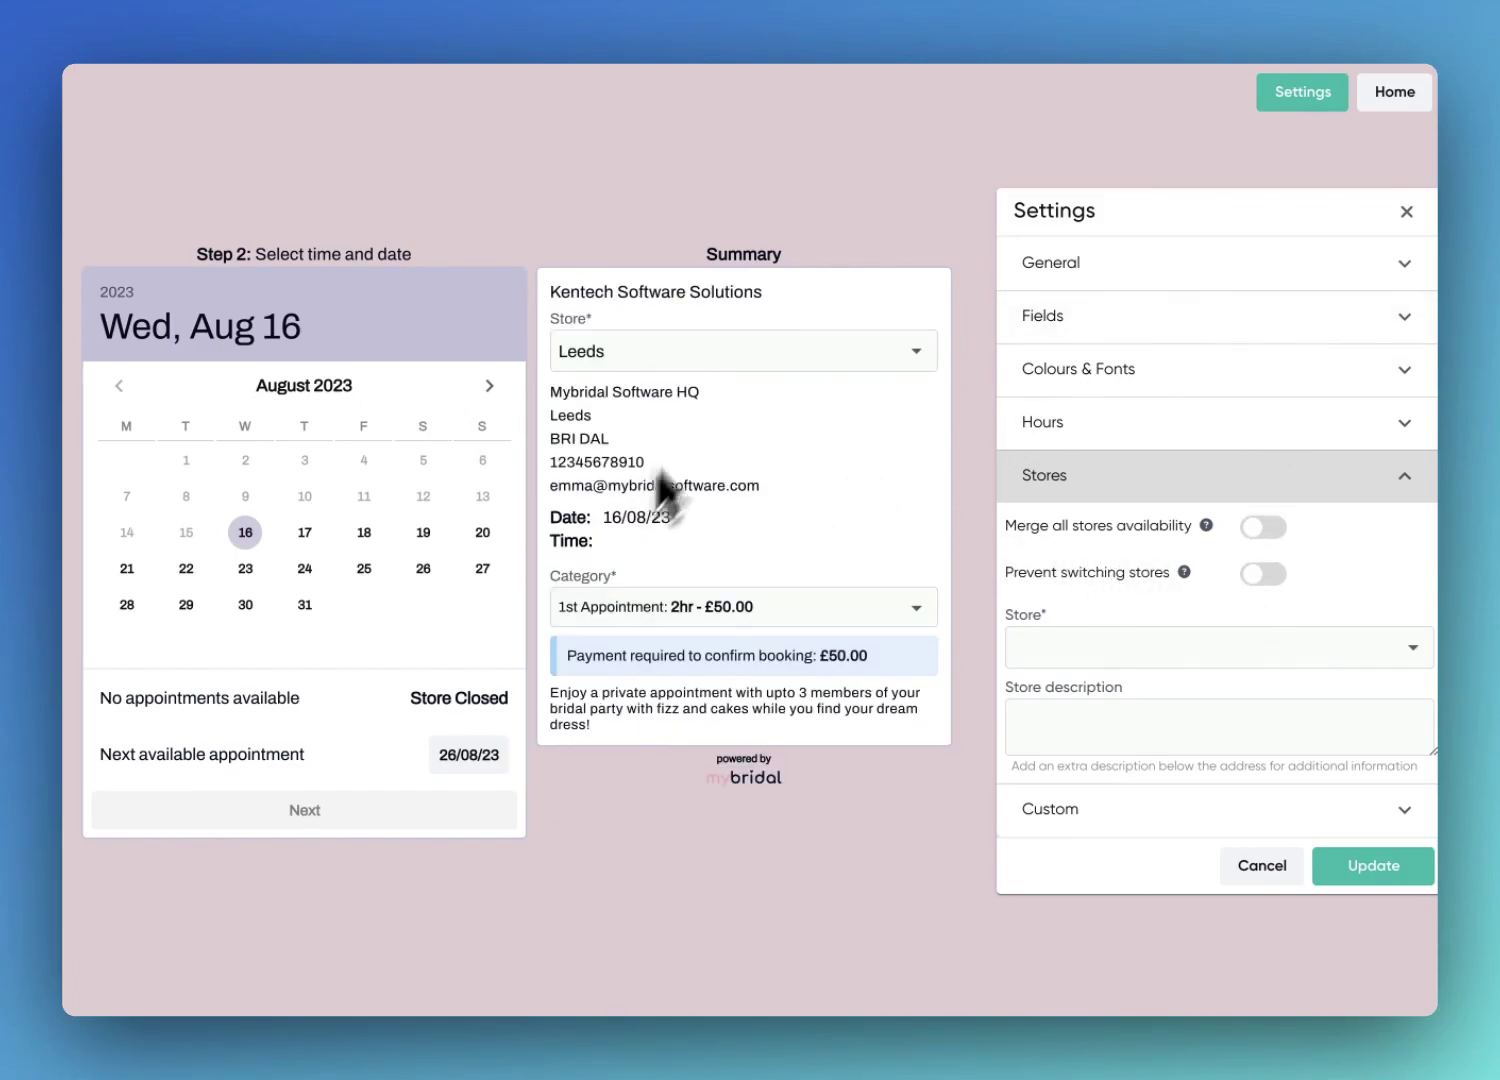
{"action": "left_click", "coordinate": [896, 353]}
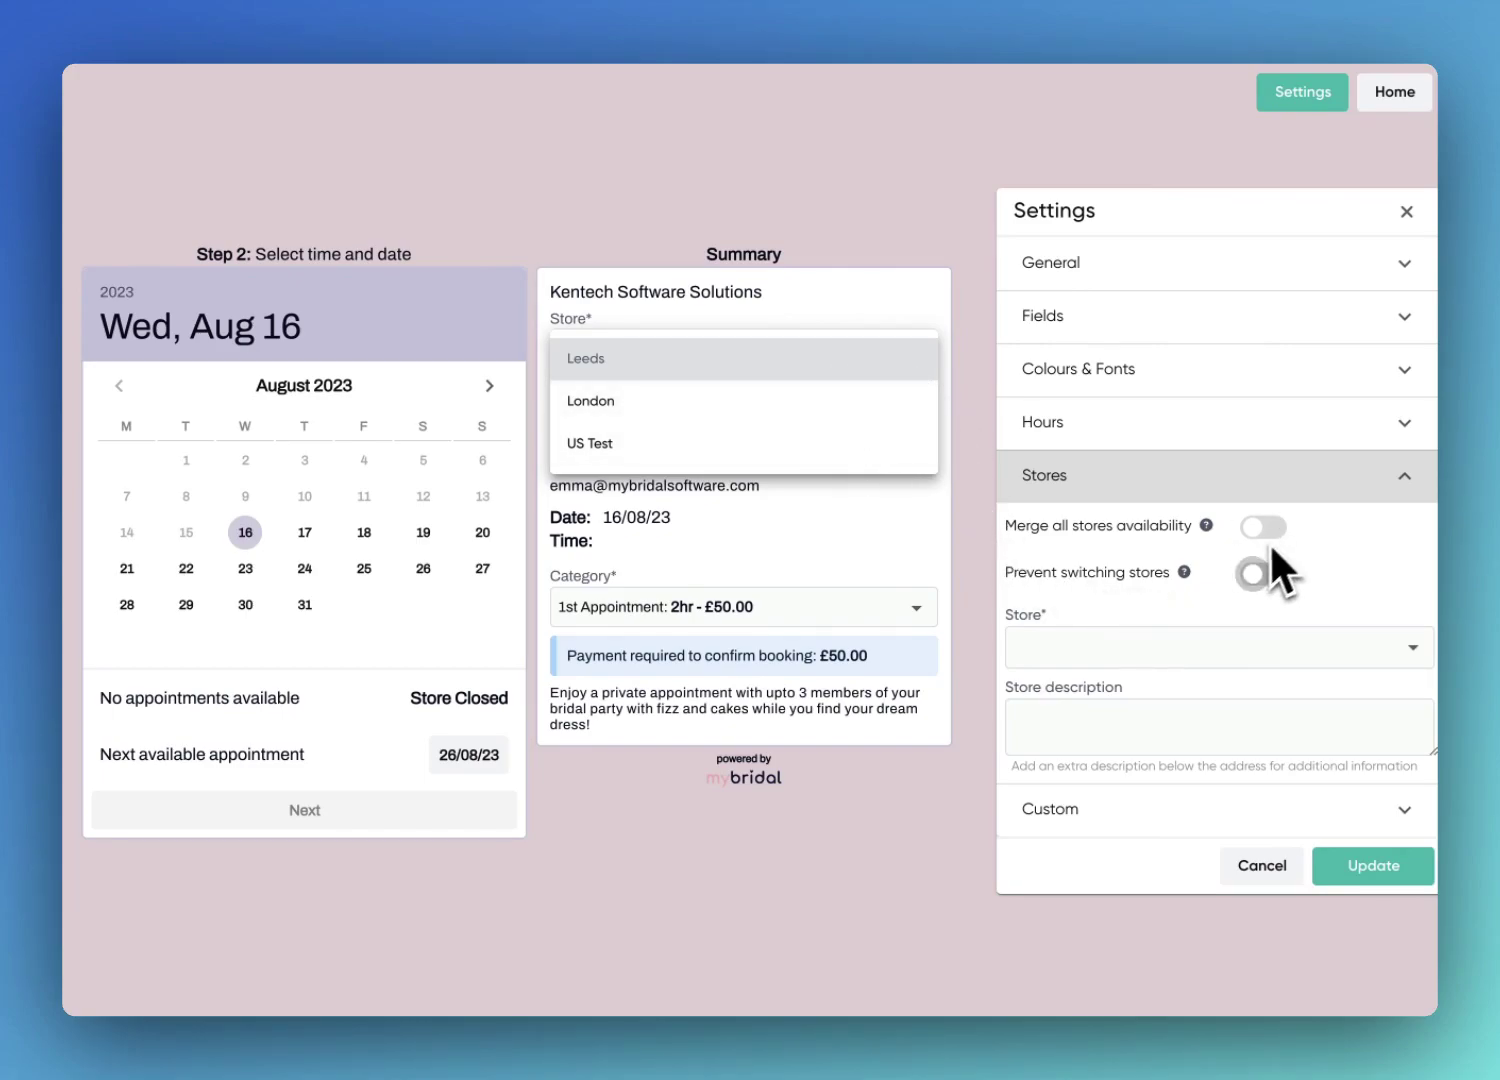
{"action": "left_click", "coordinate": [1256, 578]}
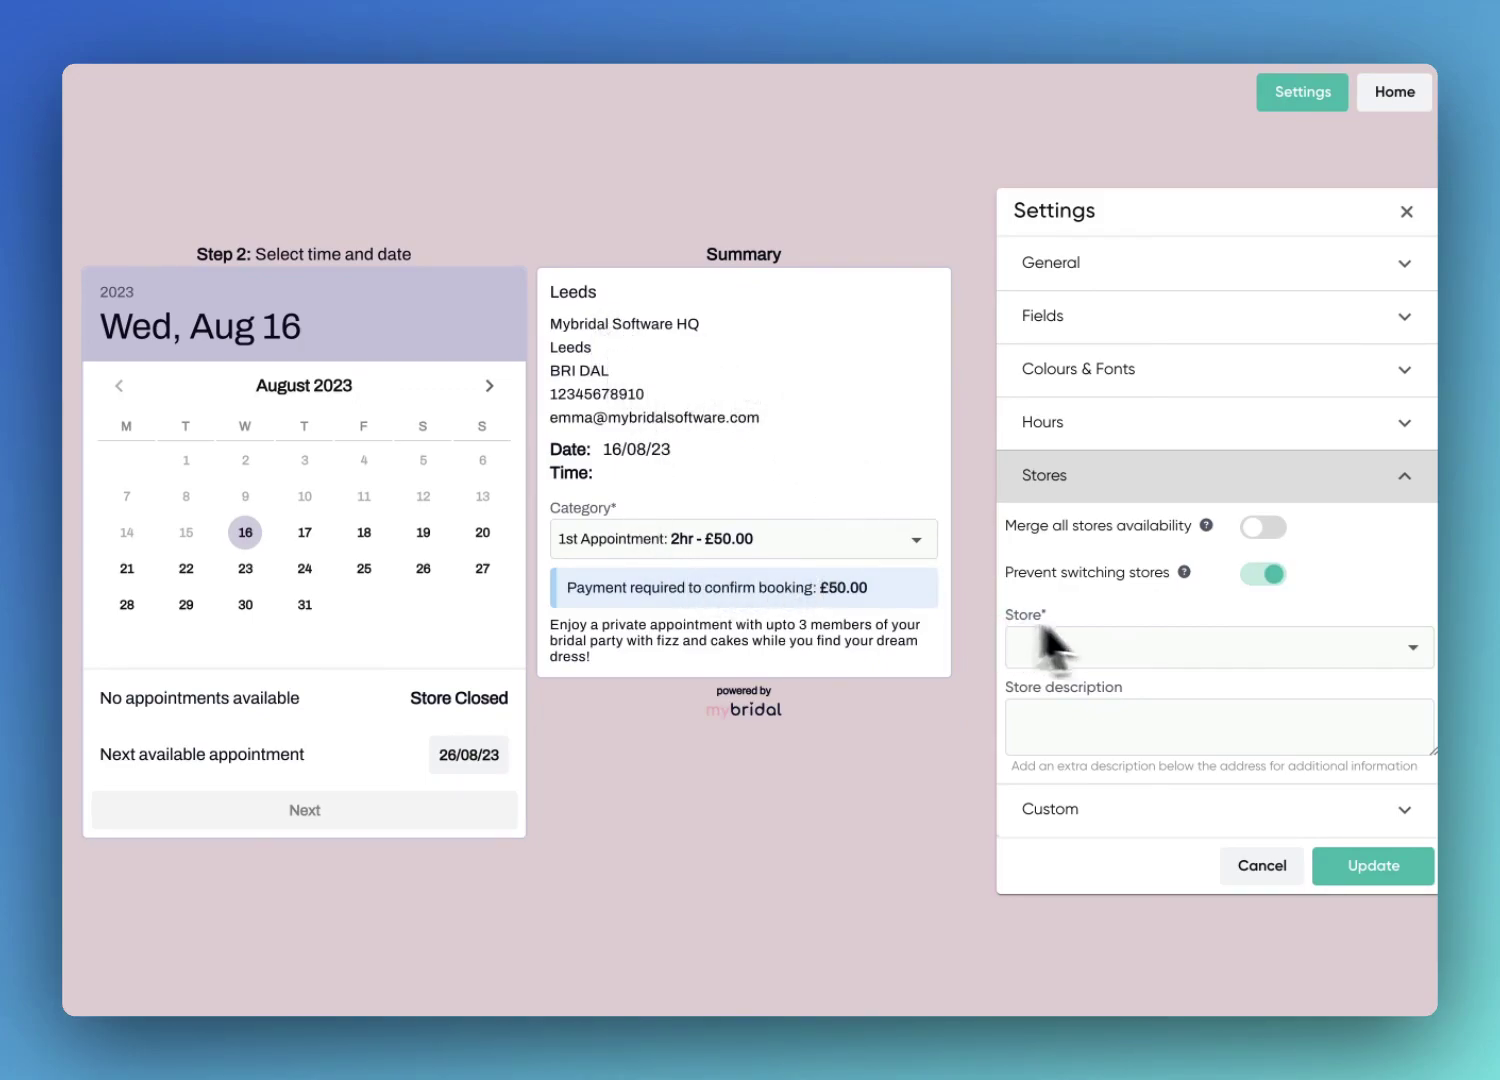
Step: Give the Leeds store the description "Bridesmaids appointmets avsilsble st sister boutqir"
{"action": "left_click", "coordinate": [1412, 648]}
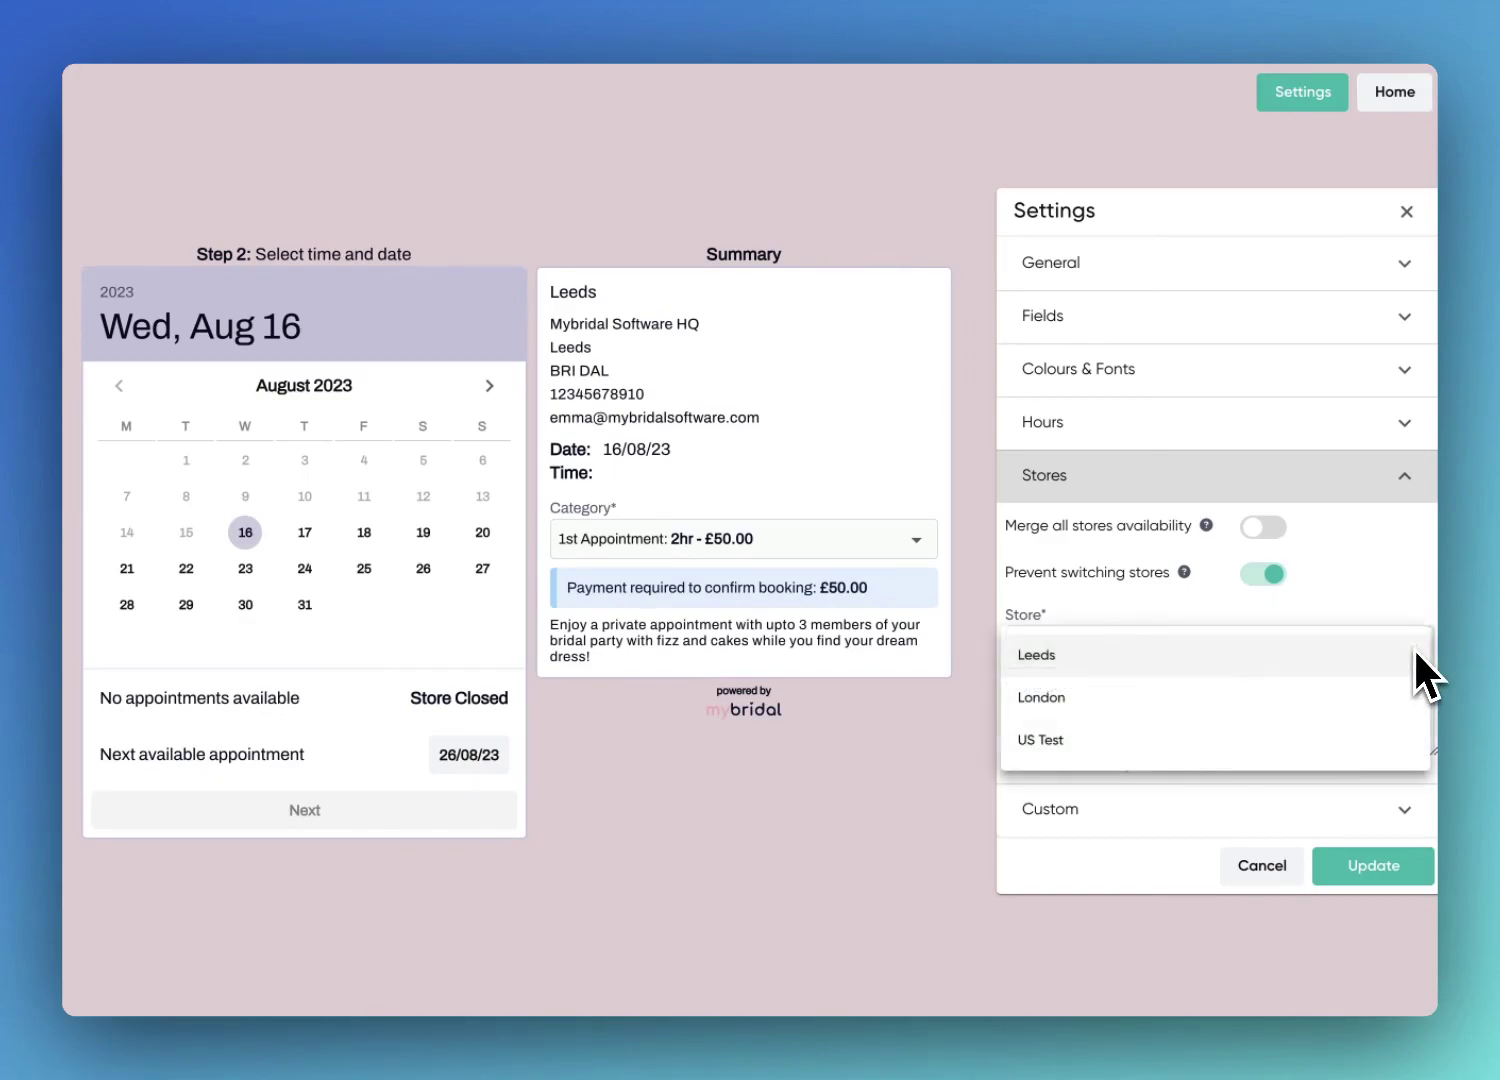
{"action": "left_click", "coordinate": [1301, 655]}
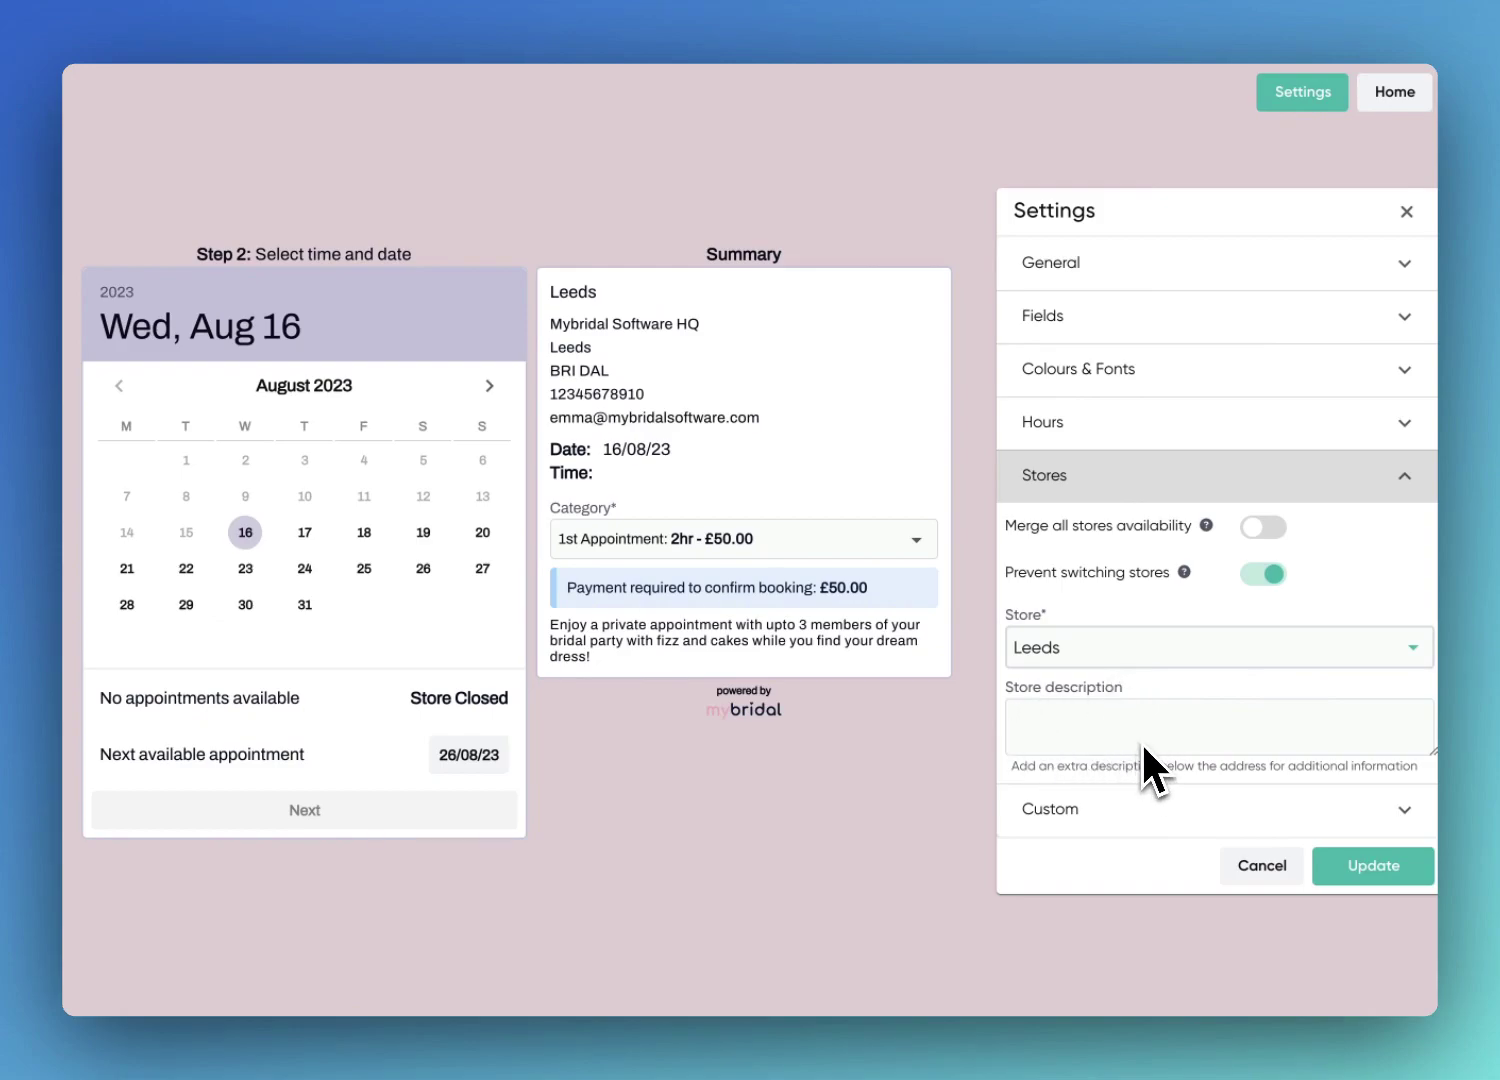
{"action": "left_click", "coordinate": [1182, 727]}
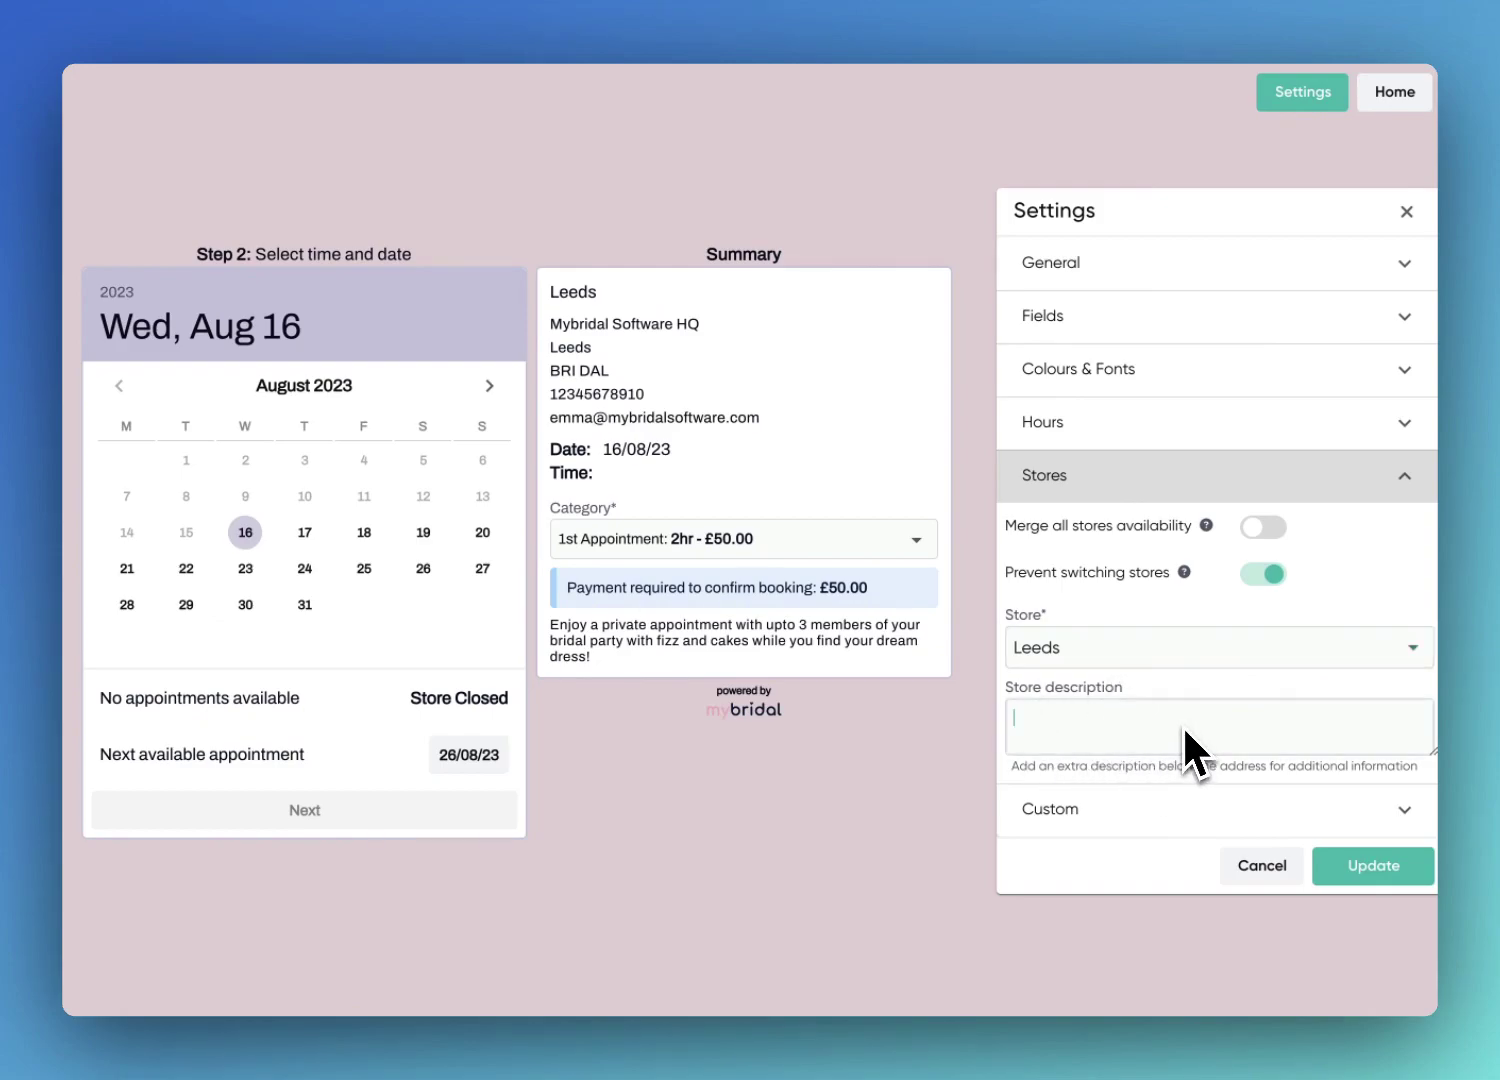
{"action": "type", "text": "Br"}
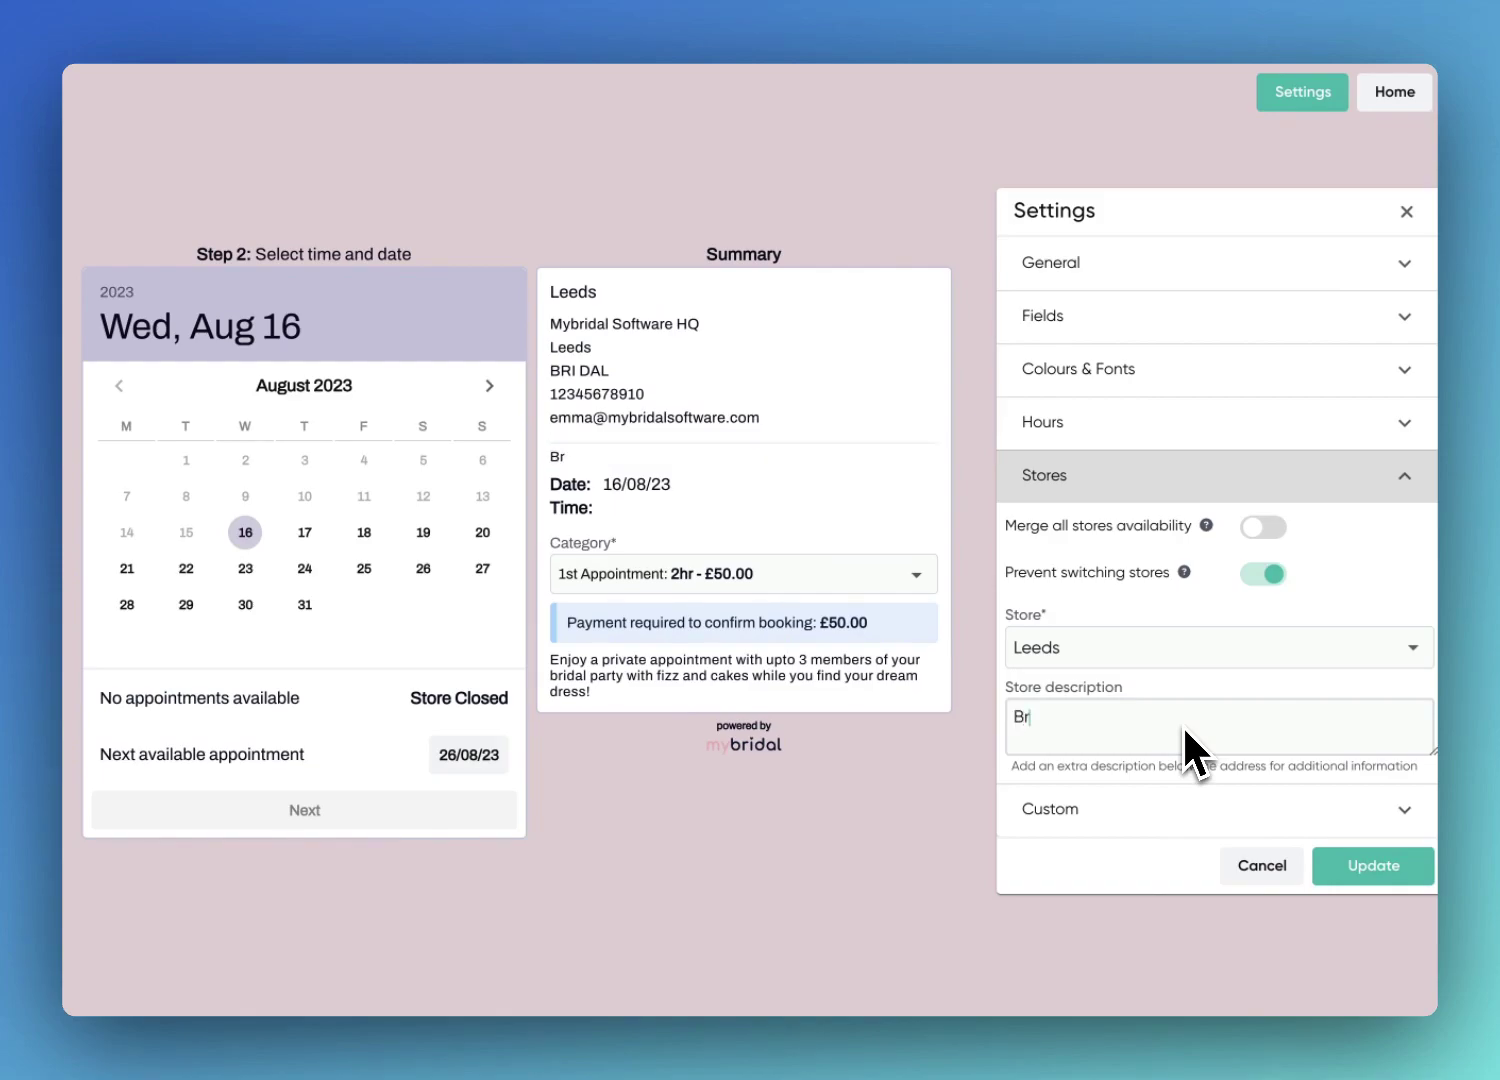
{"action": "type", "text": "idessmaids"}
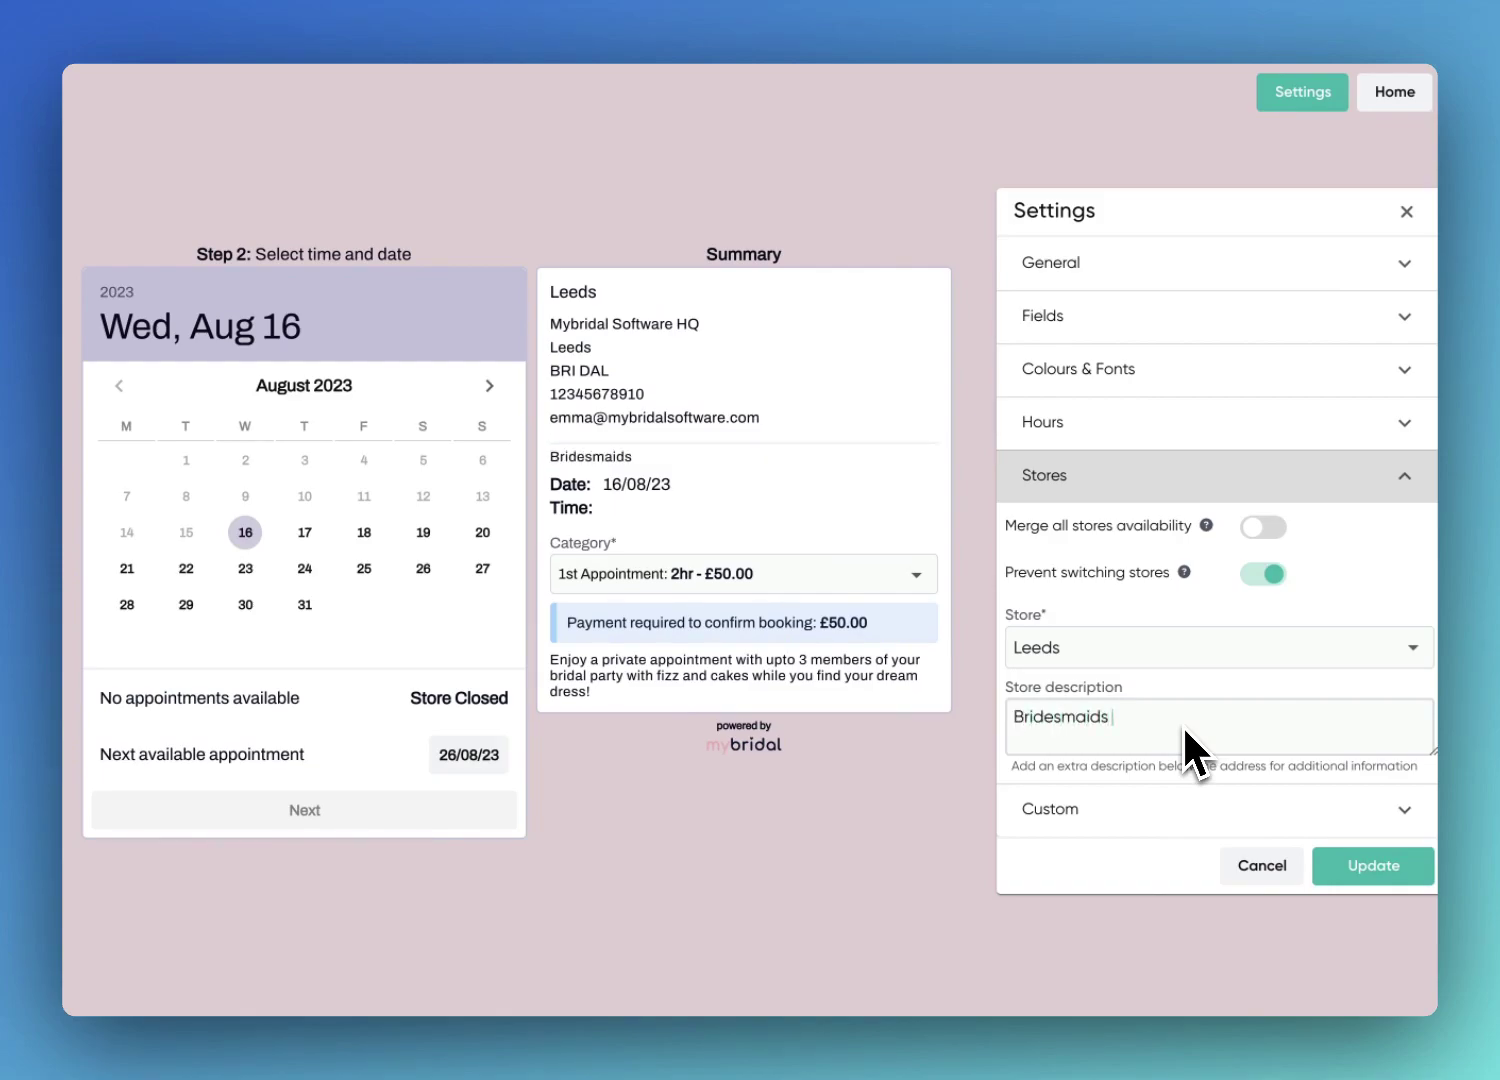
{"action": "type", "text": " appoinmet"}
{"action": "key", "text": "BackSpace"}
{"action": "key", "text": "BackSpace"}
{"action": "key", "text": "BackSpace"}
{"action": "key", "text": "BackSpace"}
{"action": "key", "text": "BackSpace"}
{"action": "key", "text": "BackSpace"}
{"action": "type", "text": "n"}
{"action": "key", "text": "BackSpace"}
{"action": "key", "text": "BackSpace"}
{"action": "type", "text": "ntmets avsilsble st sister boutqir"}
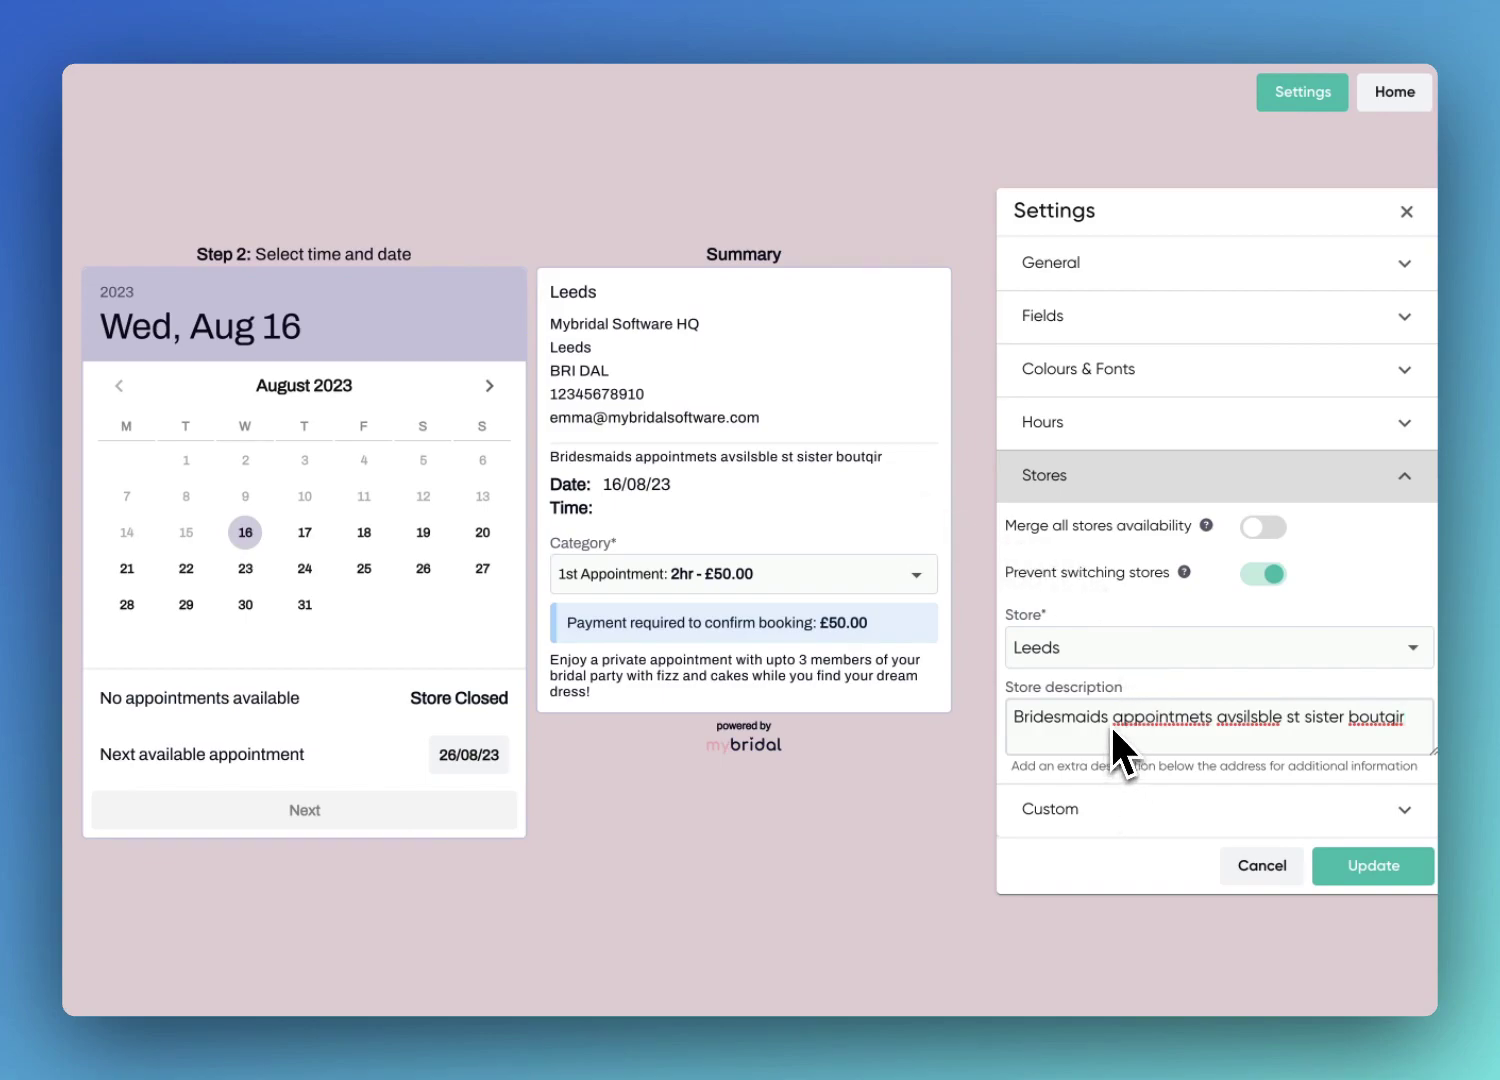
Step: Open the booking system's custom code settings
{"action": "left_click", "coordinate": [1378, 813]}
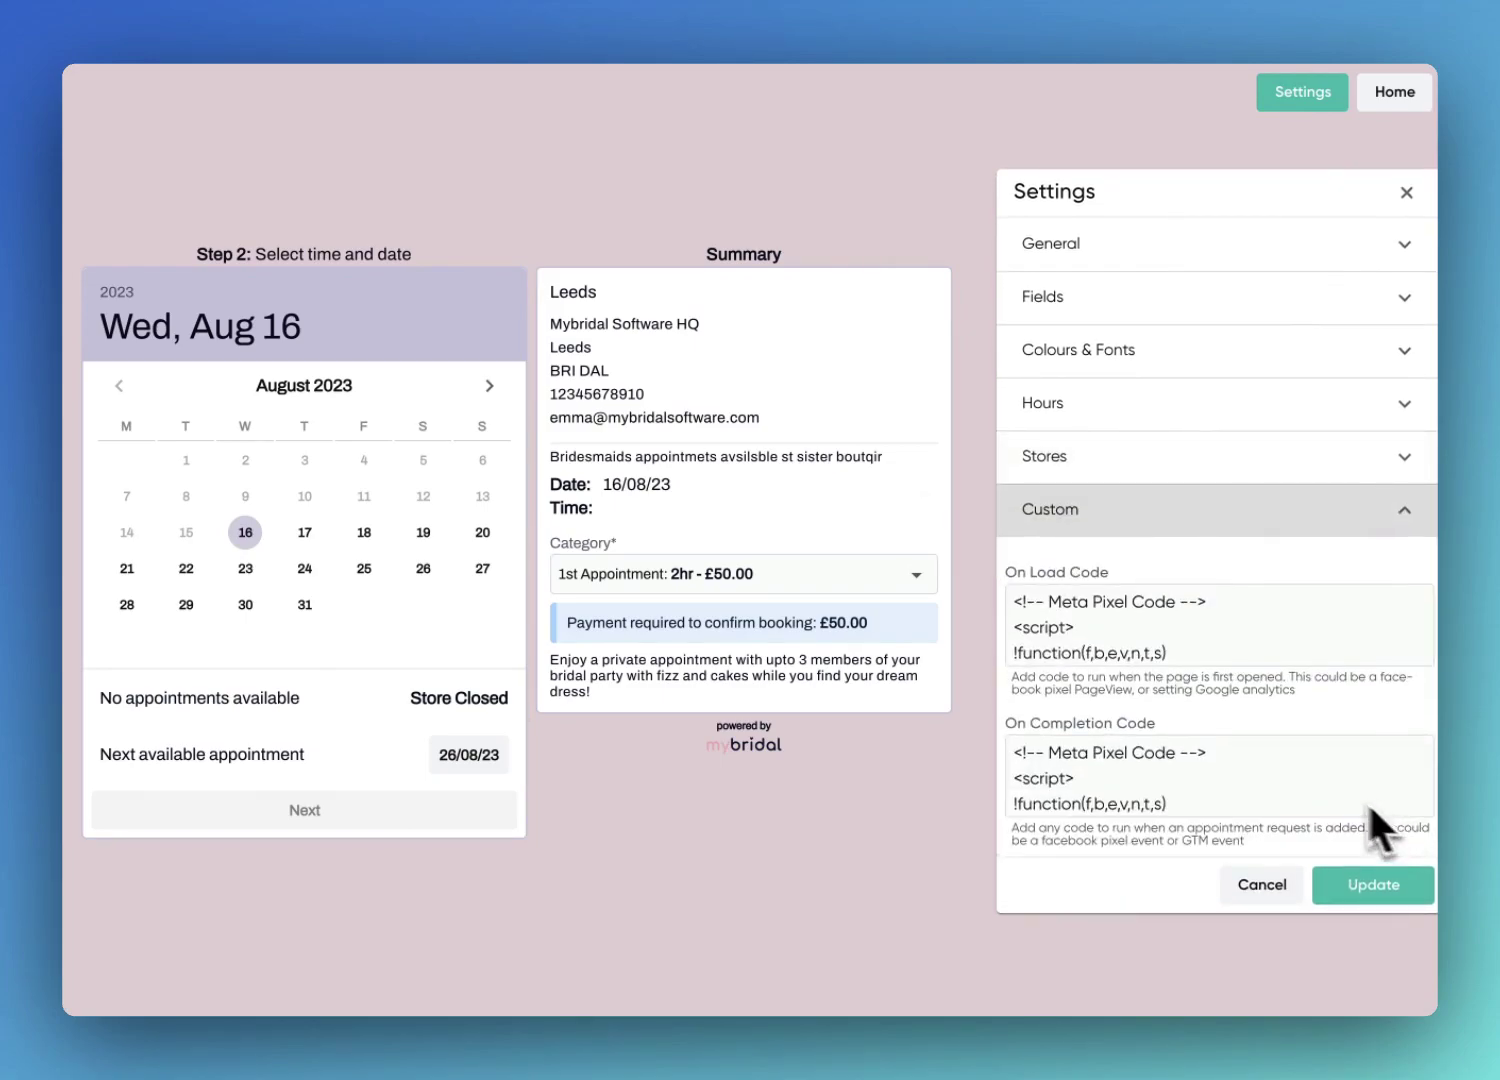